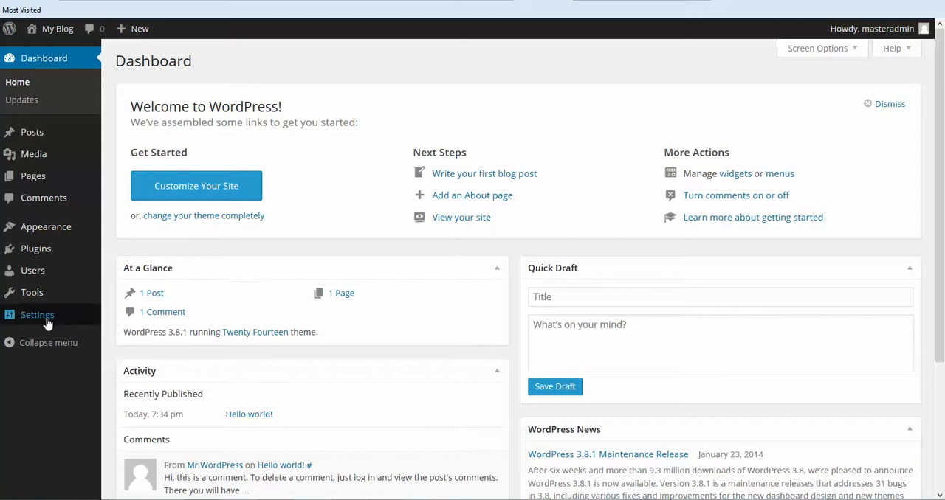
- Set the site's permalink structure to Post name and save the changes
{"action": "mouse_move", "coordinate": [46, 321]}
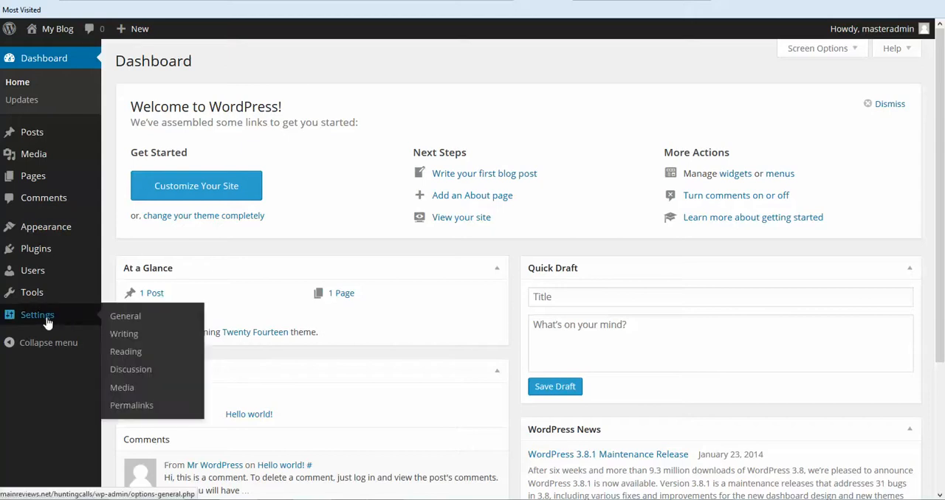
{"action": "left_click", "coordinate": [130, 406]}
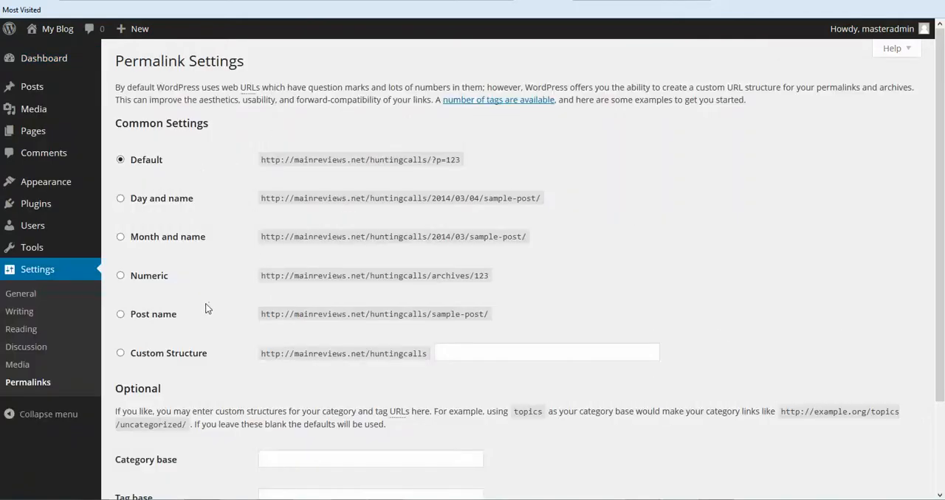
{"action": "left_click", "coordinate": [120, 315]}
{"action": "scroll", "coordinate": [643, 251], "scroll_direction": "down", "scroll_amount": 2}
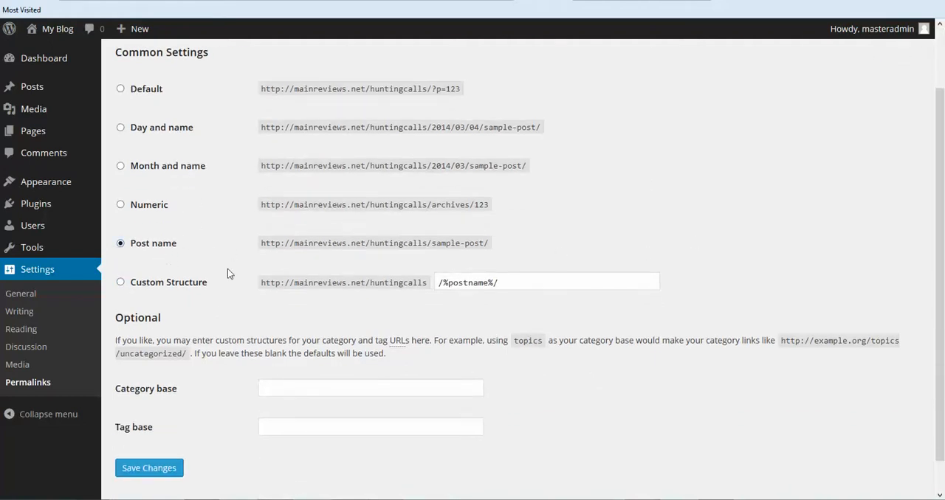
{"action": "scroll", "coordinate": [227, 274], "scroll_direction": "down", "scroll_amount": 1}
{"action": "left_click", "coordinate": [144, 435]}
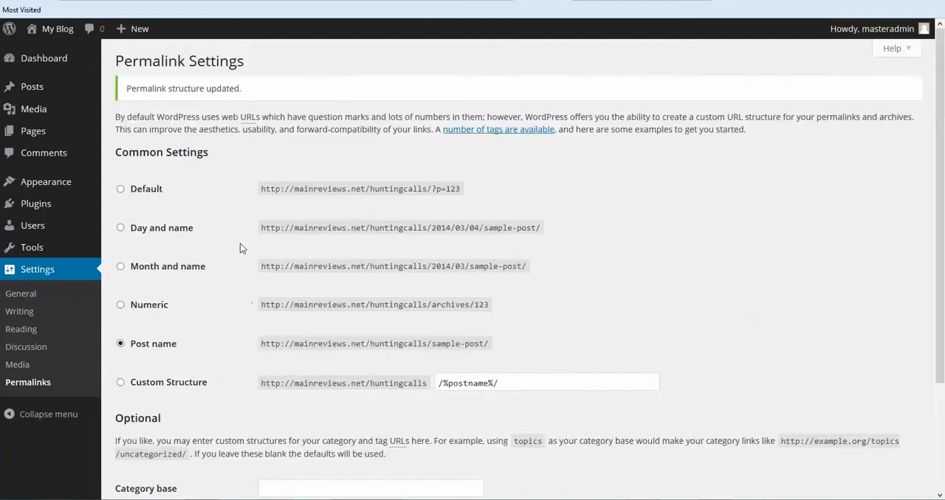
- Move the default "Hello world!" post and the "Sample Page" page to the trash
{"action": "mouse_move", "coordinate": [32, 92]}
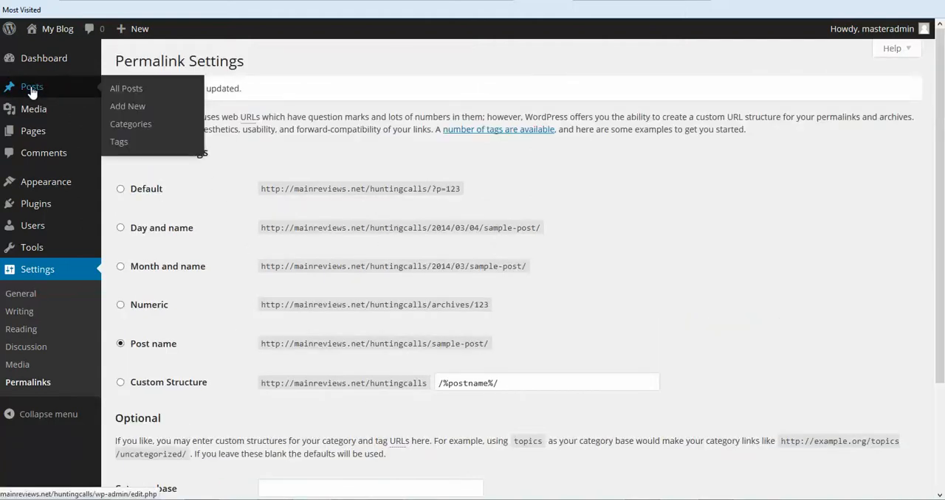
{"action": "left_click", "coordinate": [32, 92]}
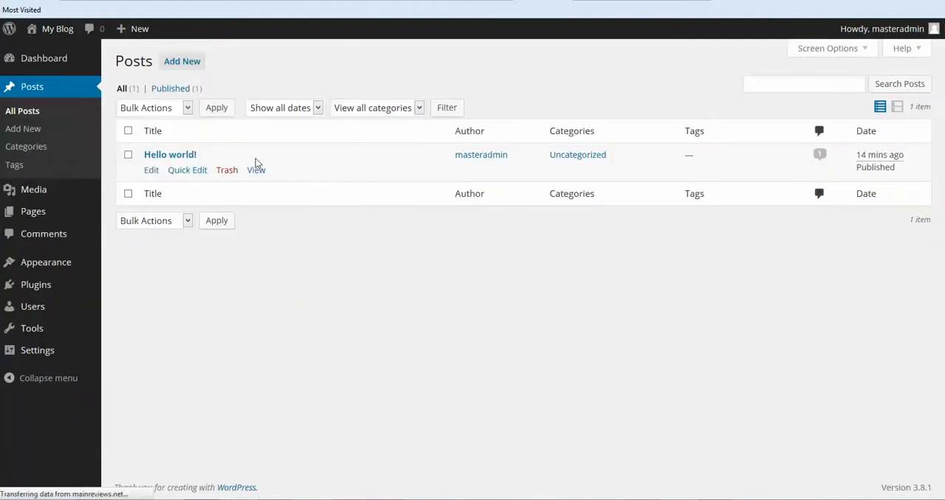
{"action": "left_click", "coordinate": [226, 171]}
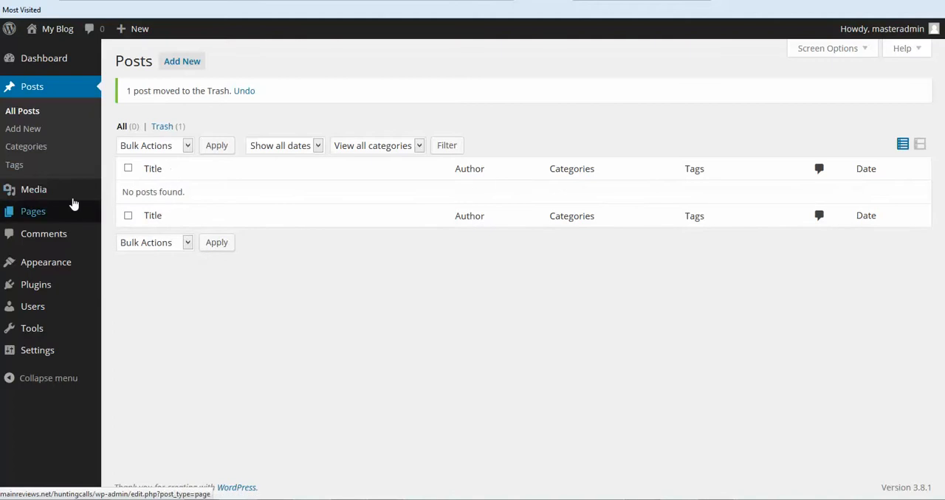
{"action": "left_click", "coordinate": [42, 212]}
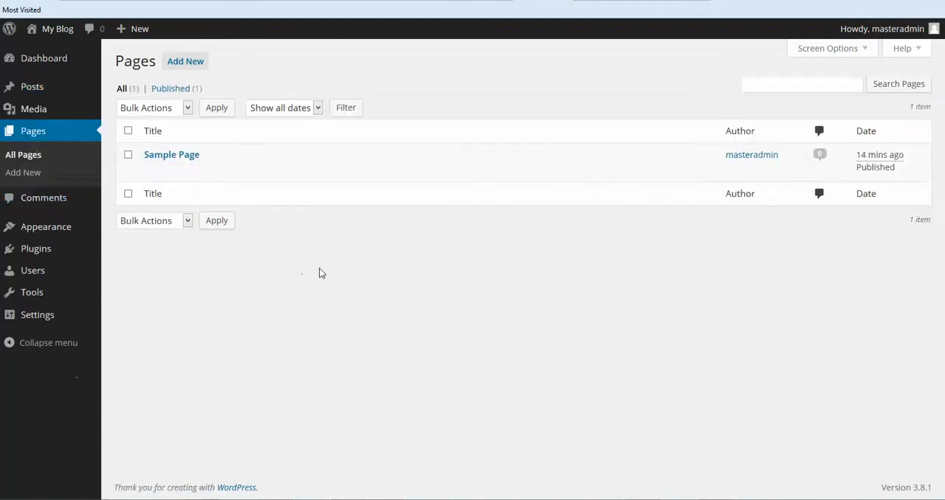
{"action": "left_click", "coordinate": [228, 172]}
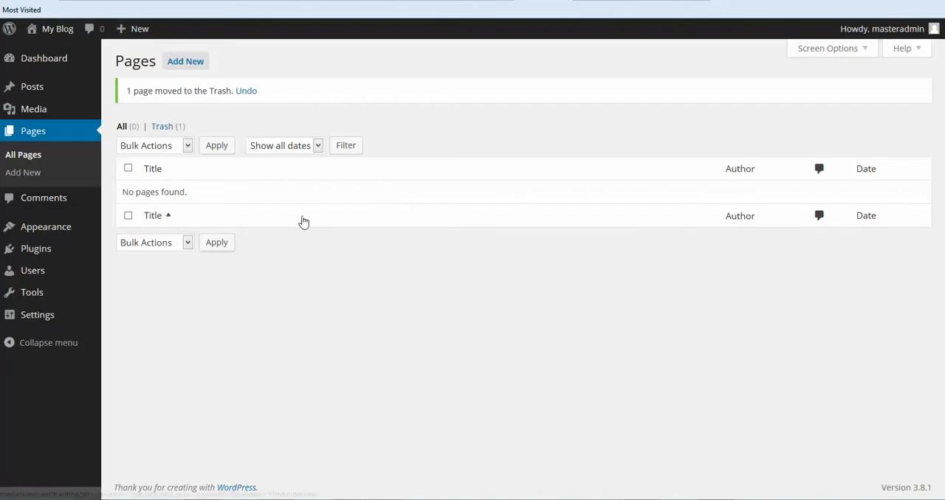
- Install the theme by uploading gazette.zip, and activate it
{"action": "mouse_move", "coordinate": [62, 227]}
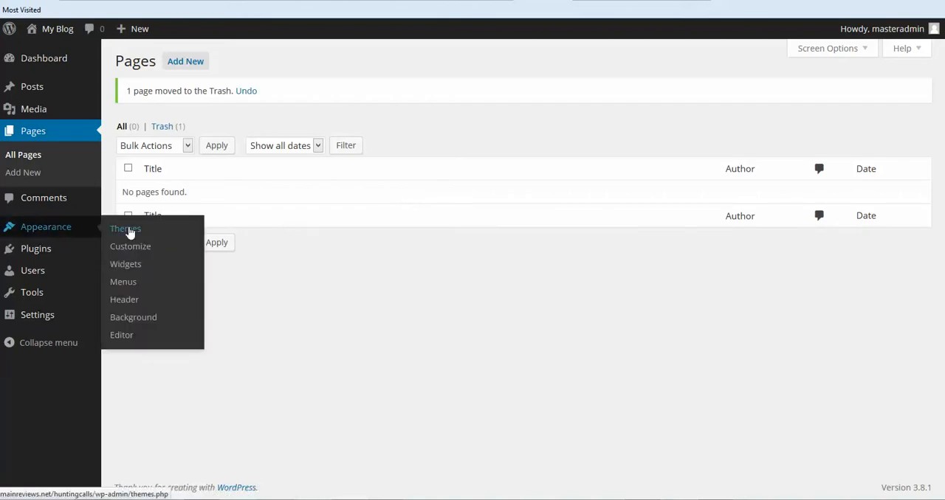
{"action": "left_click", "coordinate": [129, 231]}
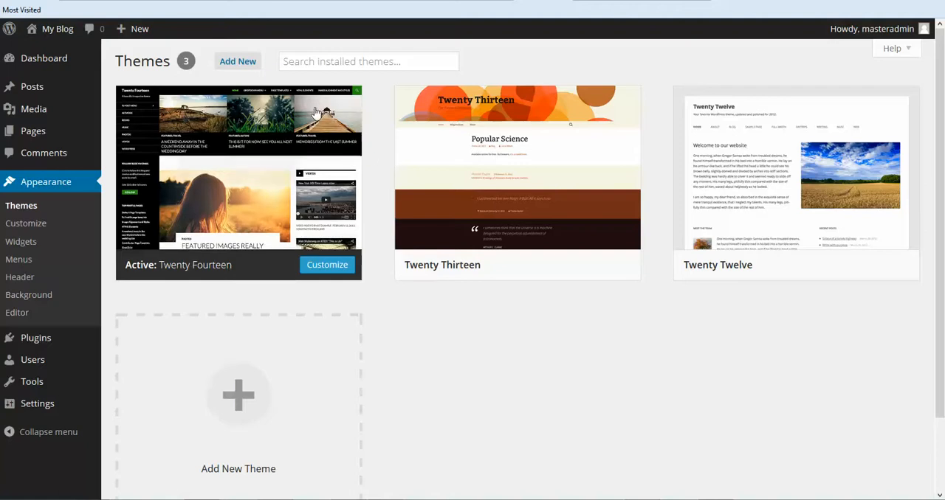
{"action": "left_click", "coordinate": [234, 64]}
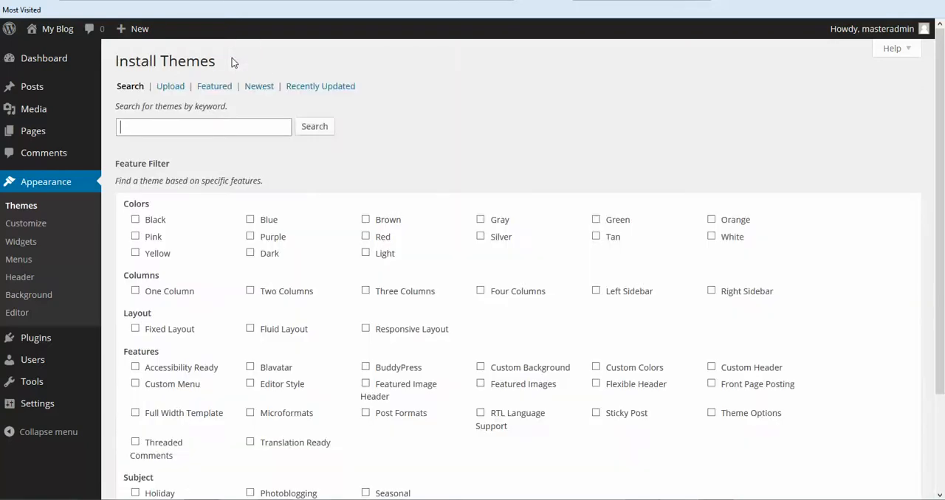
{"action": "left_click", "coordinate": [167, 89]}
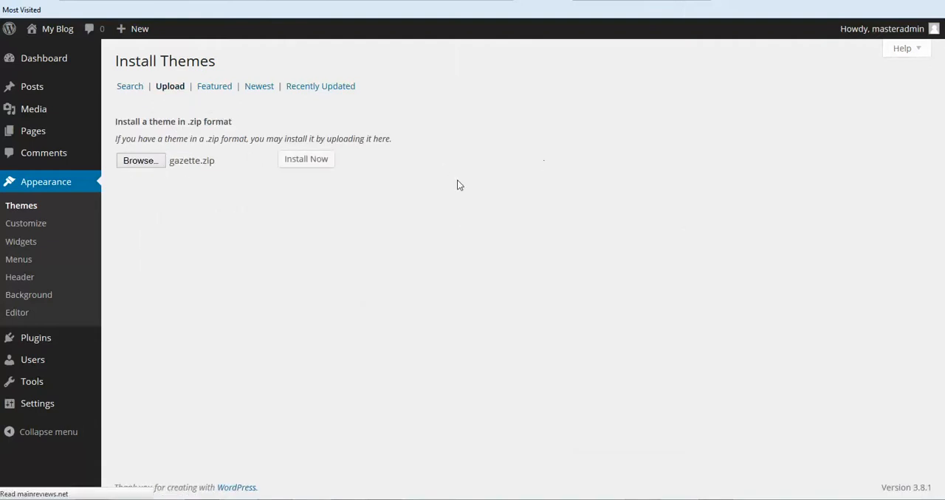
{"action": "left_click", "coordinate": [305, 158]}
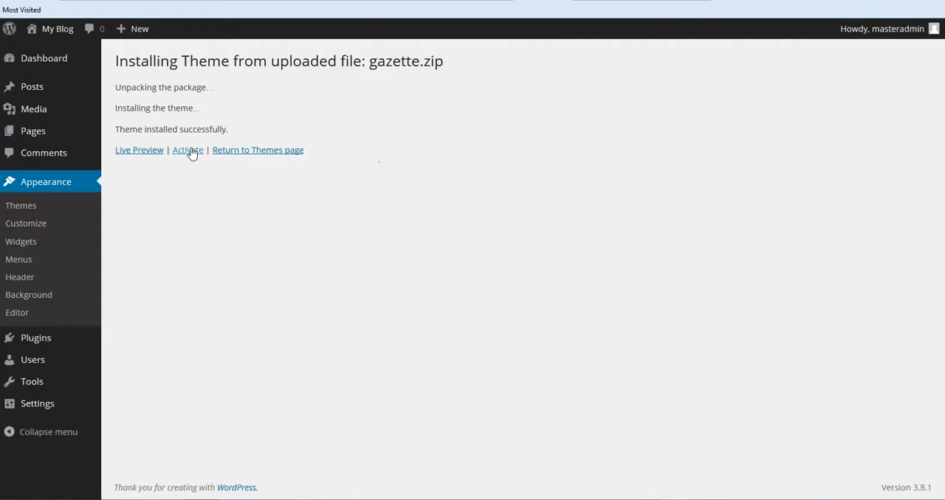
{"action": "left_click", "coordinate": [188, 150]}
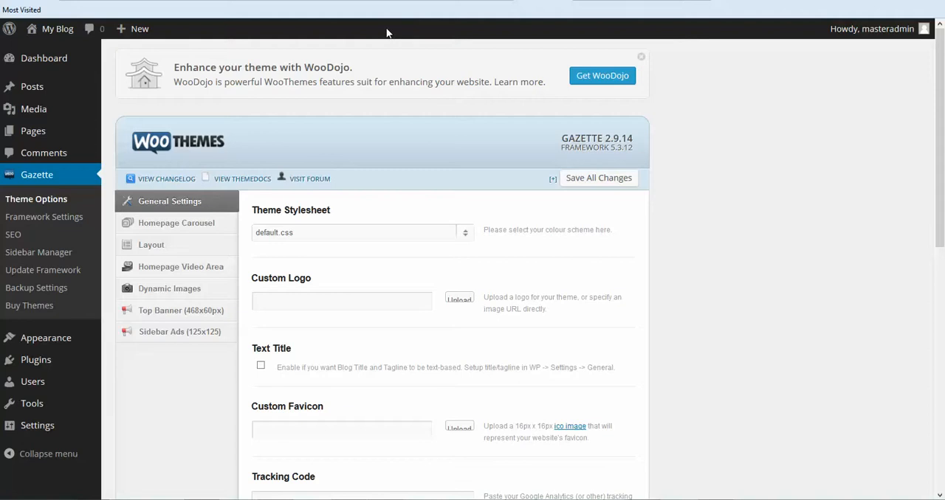
{"action": "scroll", "coordinate": [384, 44], "scroll_direction": "down", "scroll_amount": 4}
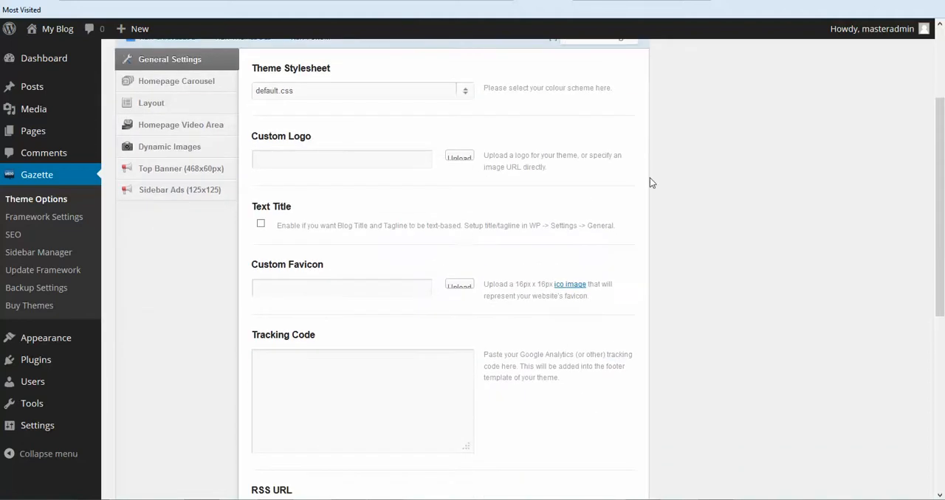
{"action": "scroll", "coordinate": [650, 178], "scroll_direction": "up", "scroll_amount": 4}
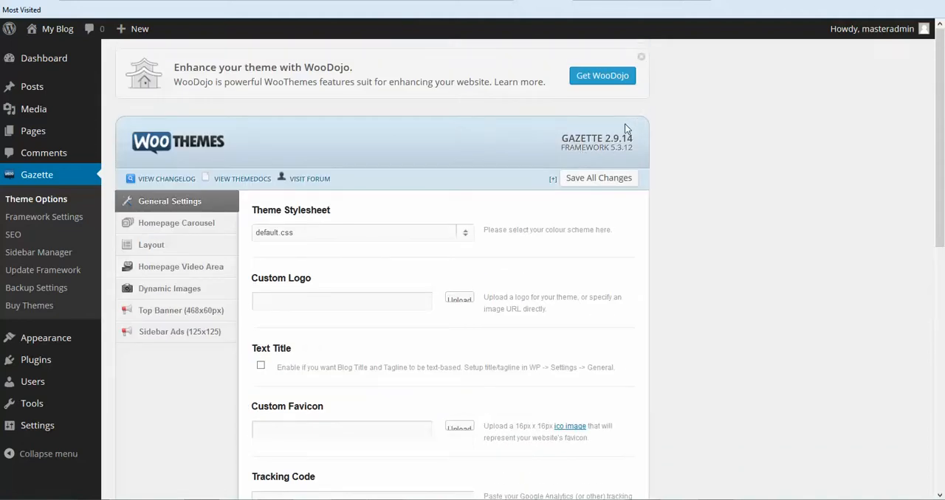
{"action": "scroll", "coordinate": [627, 129], "scroll_direction": "down", "scroll_amount": 2}
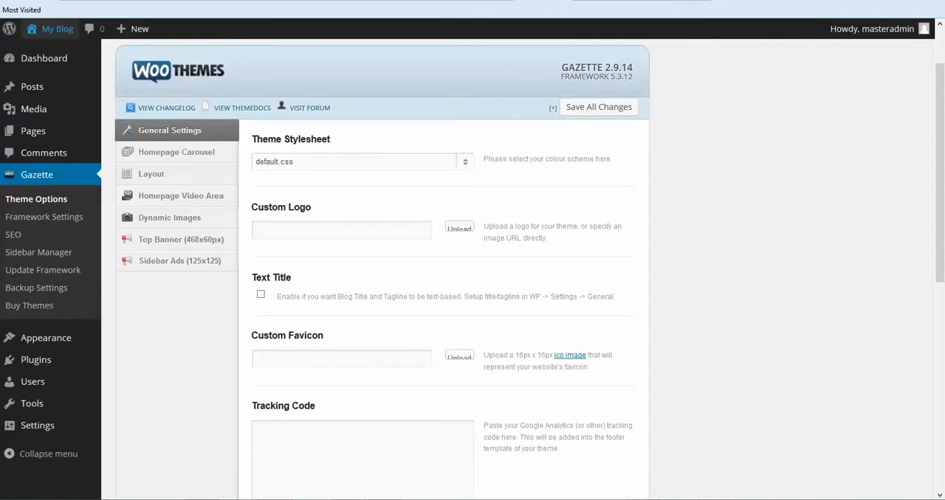
- Switch to the Cool Text site, browse the logo styles and open the Skate style's design form
{"action": "left_click", "coordinate": [457, 2]}
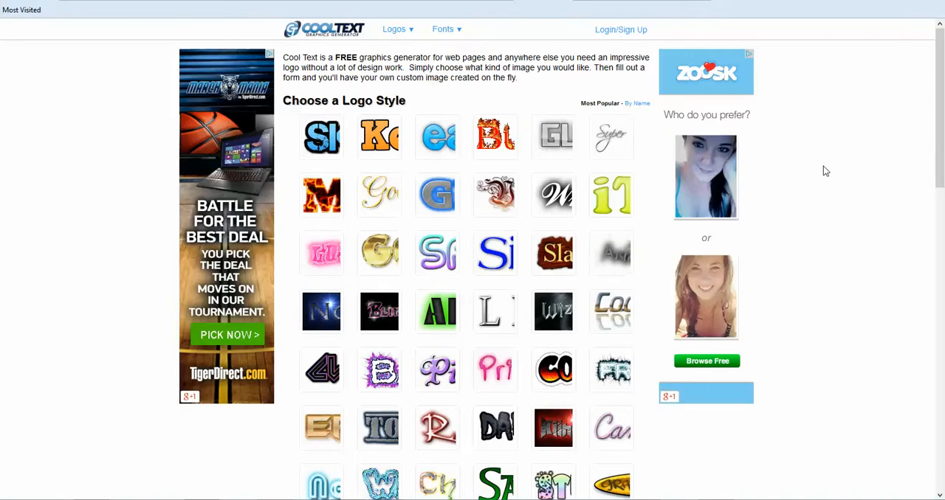
{"action": "scroll", "coordinate": [826, 172], "scroll_direction": "down", "scroll_amount": 3}
{"action": "scroll", "coordinate": [827, 169], "scroll_direction": "down", "scroll_amount": 3}
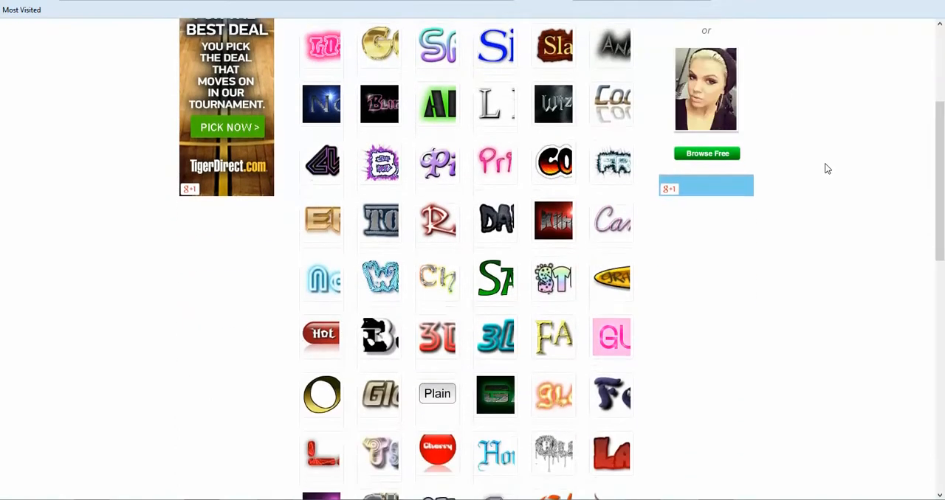
{"action": "scroll", "coordinate": [827, 169], "scroll_direction": "down", "scroll_amount": 2}
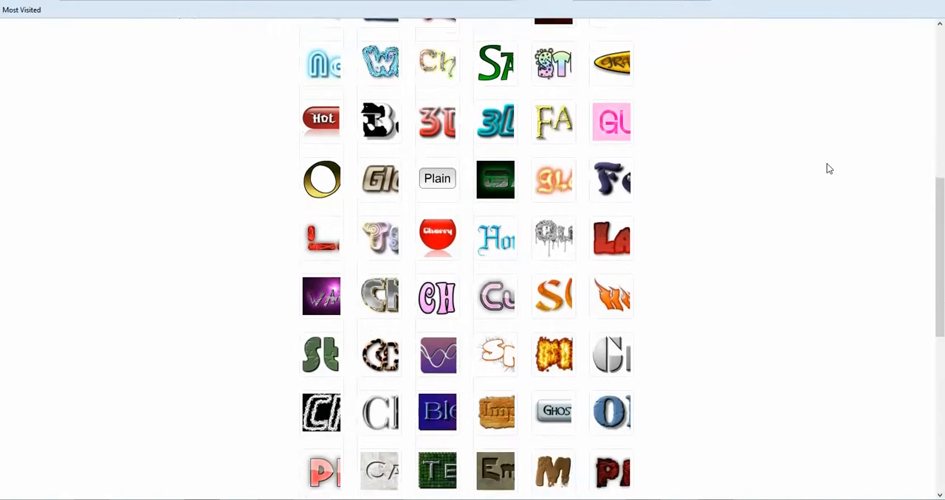
{"action": "scroll", "coordinate": [828, 168], "scroll_direction": "down", "scroll_amount": 3}
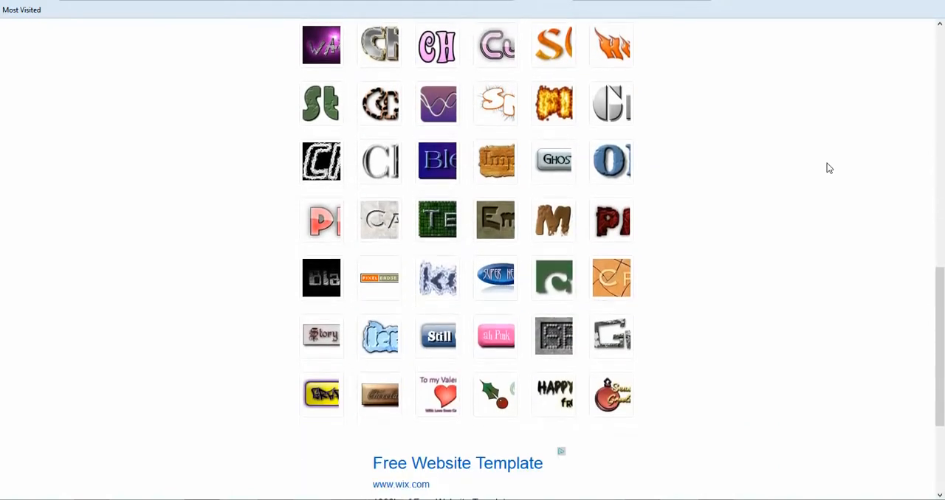
{"action": "scroll", "coordinate": [827, 167], "scroll_direction": "up", "scroll_amount": 2}
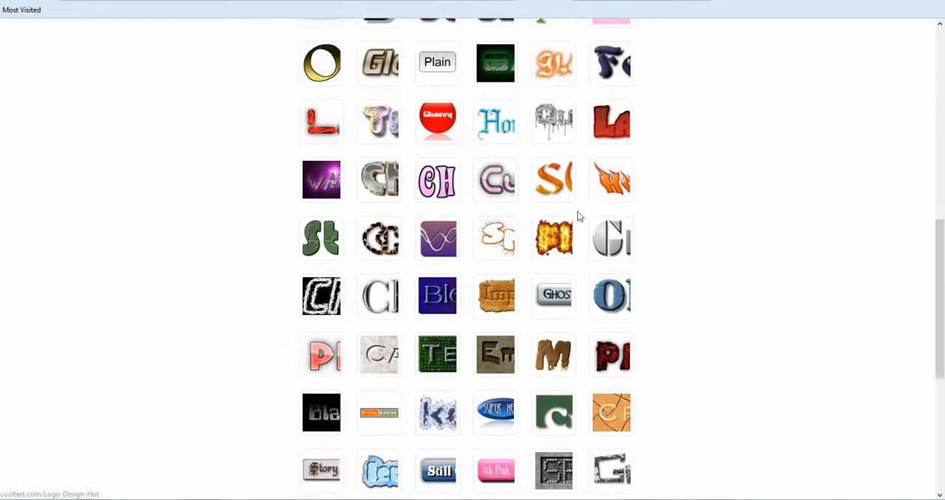
{"action": "scroll", "coordinate": [730, 216], "scroll_direction": "up", "scroll_amount": 2}
{"action": "scroll", "coordinate": [730, 217], "scroll_direction": "up", "scroll_amount": 5}
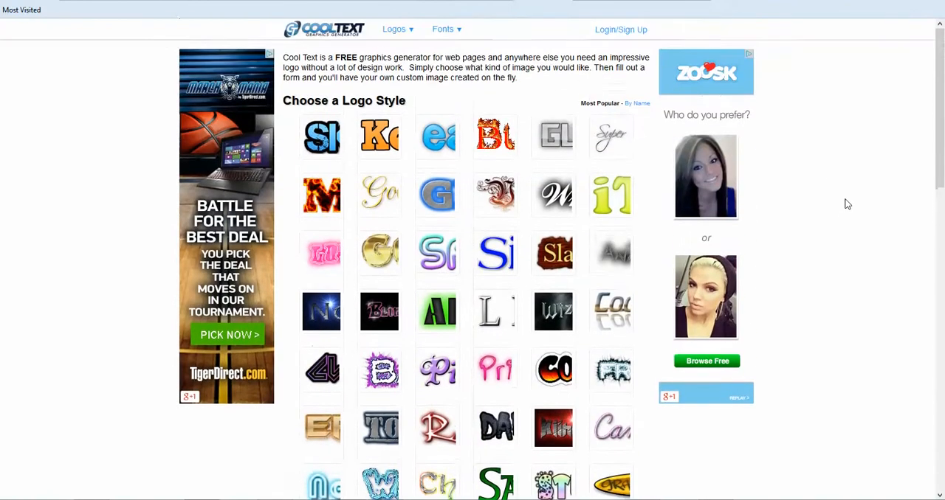
{"action": "left_click", "coordinate": [611, 139]}
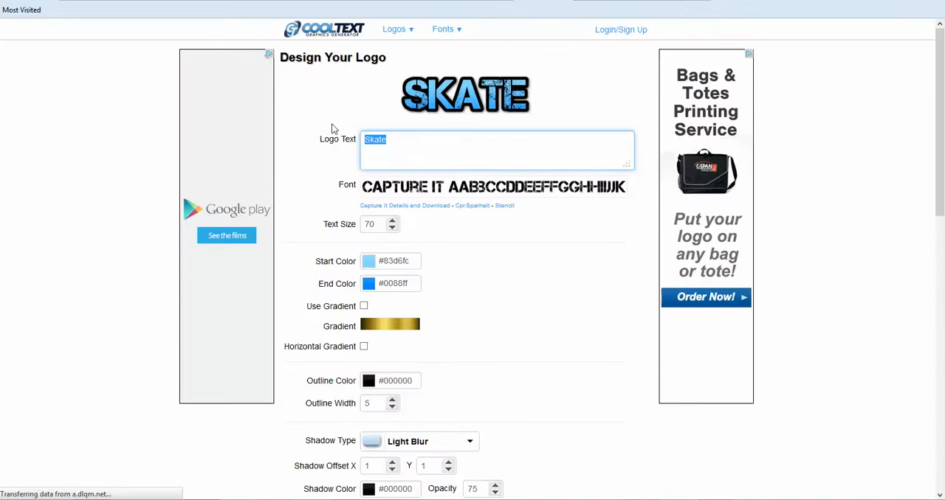
- Set the logo text to "Hunting Calls" and create the logo with the other design settings at their defaults
{"action": "type", "text": "Hunti"}
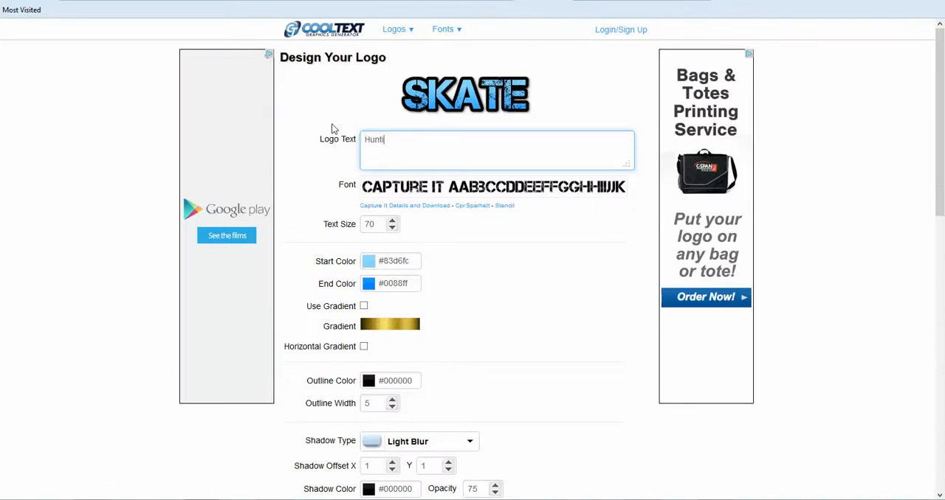
{"action": "type", "text": "ng Calls"}
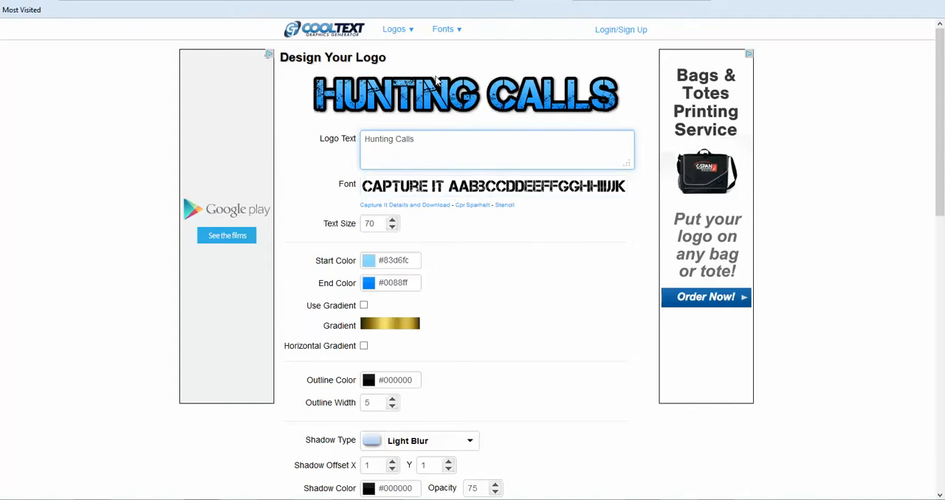
{"action": "scroll", "coordinate": [512, 209], "scroll_direction": "down", "scroll_amount": 5}
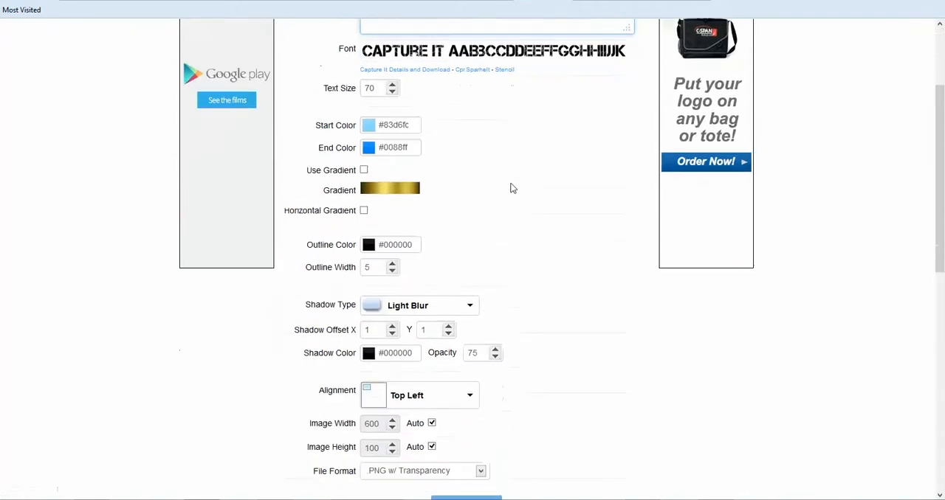
{"action": "scroll", "coordinate": [570, 287], "scroll_direction": "down", "scroll_amount": 1}
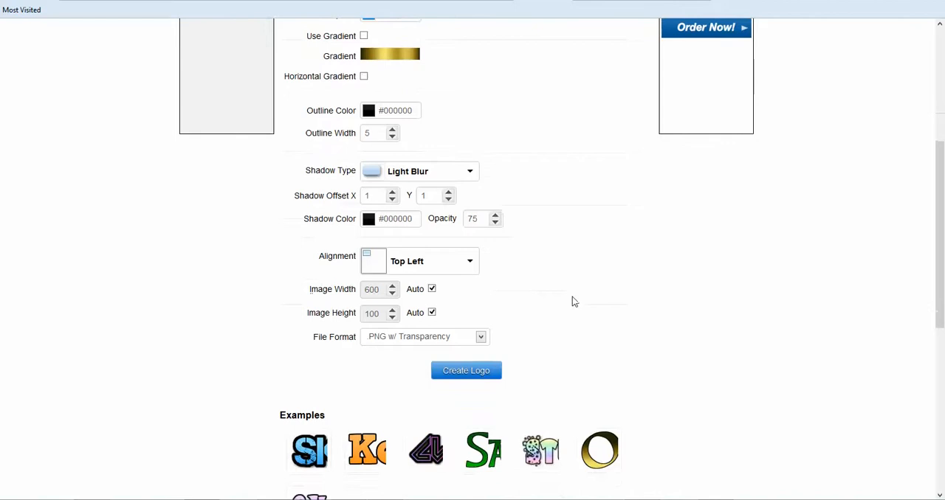
{"action": "left_click", "coordinate": [469, 377]}
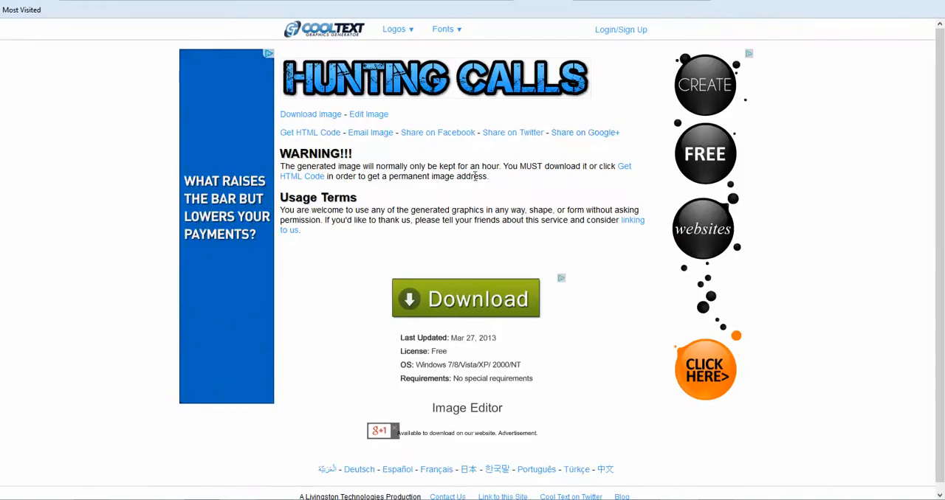
- Download the generated logo image and save it as "logo" in the "hunting project videos" folder
{"action": "left_click", "coordinate": [310, 116]}
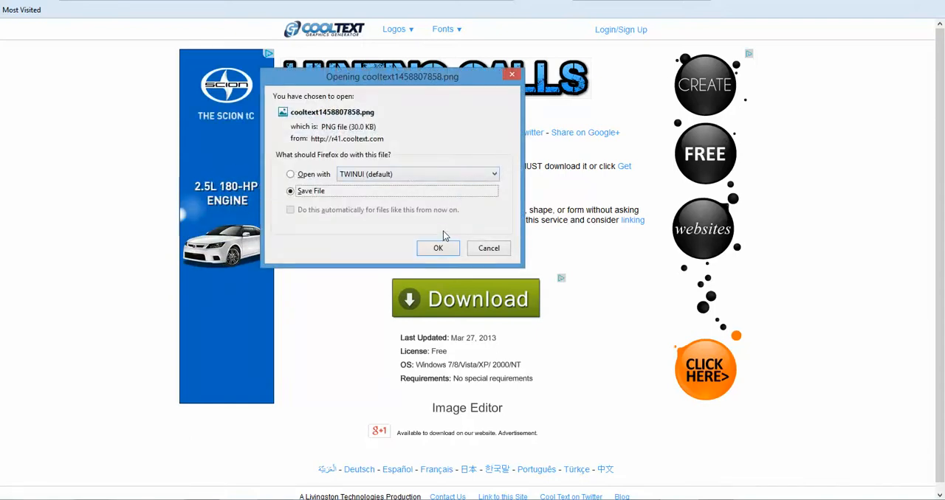
{"action": "left_click", "coordinate": [439, 248]}
{"action": "double_click", "coordinate": [305, 234]}
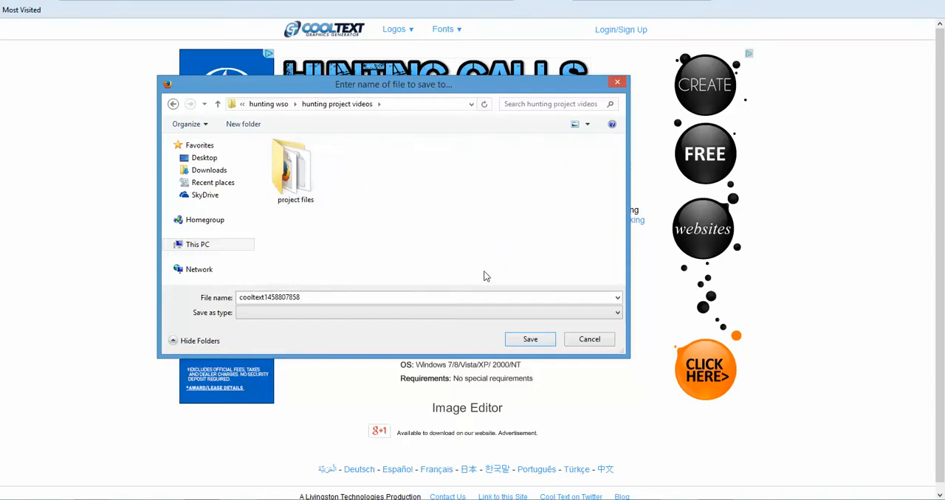
{"action": "double_click", "coordinate": [384, 298]}
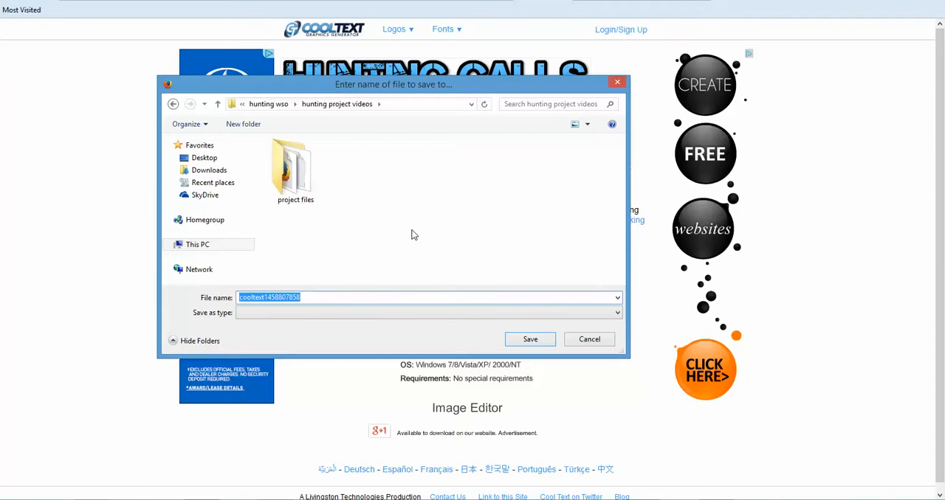
{"action": "type", "text": "logo"}
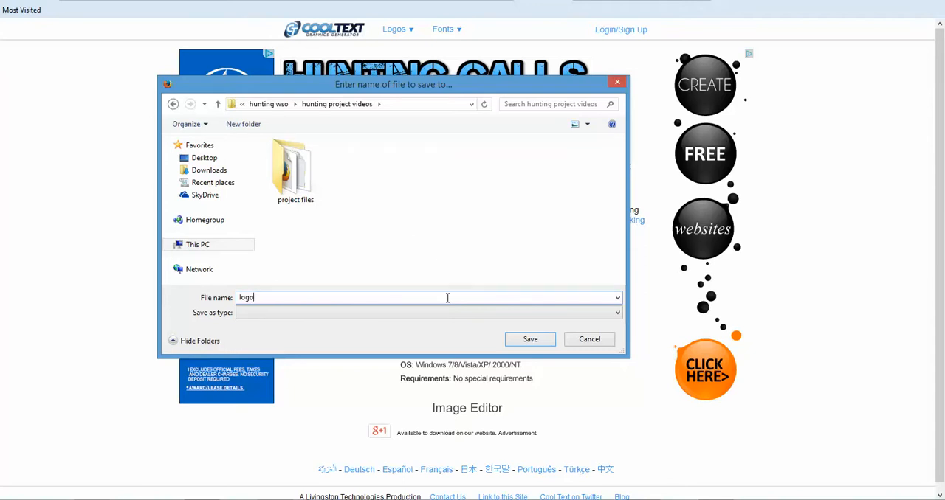
{"action": "left_click", "coordinate": [530, 339]}
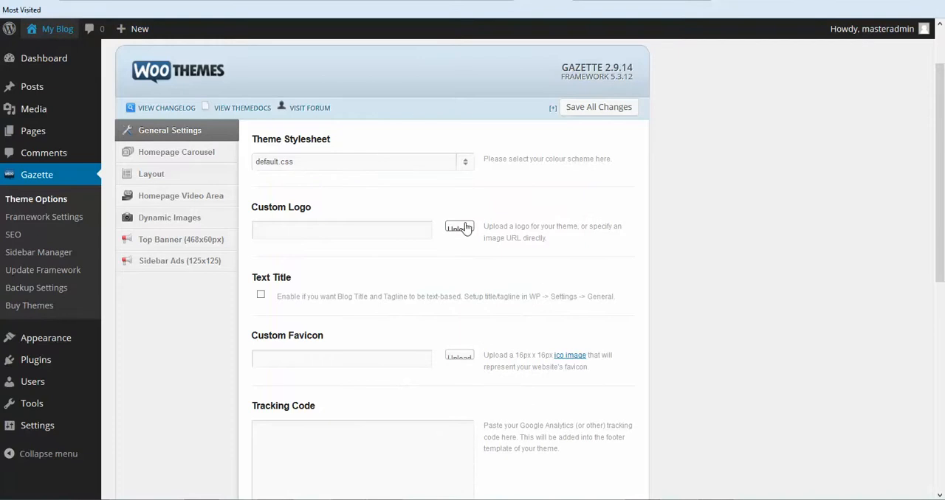
- Upload the "logo" image from the "hunting project videos" folder for the theme's Custom Logo
{"action": "left_click", "coordinate": [460, 227]}
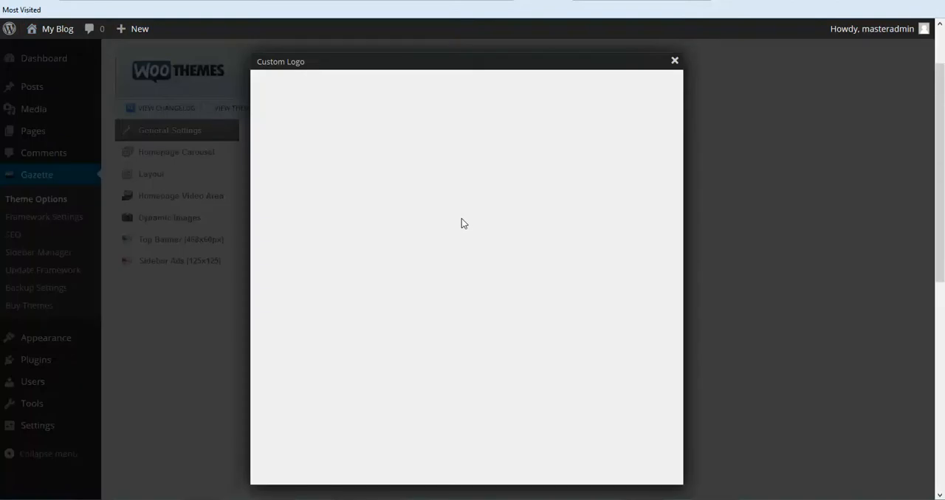
{"action": "left_click", "coordinate": [461, 224]}
{"action": "left_click", "coordinate": [439, 184]}
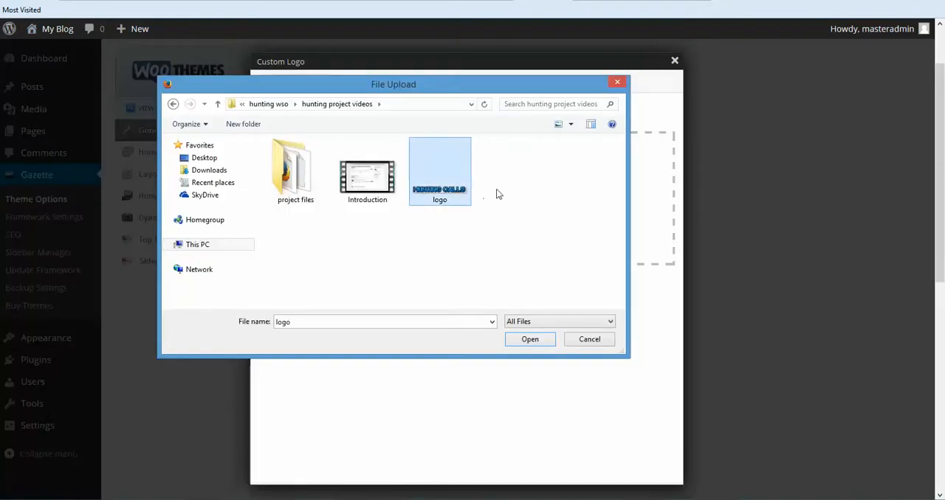
{"action": "left_click", "coordinate": [528, 339]}
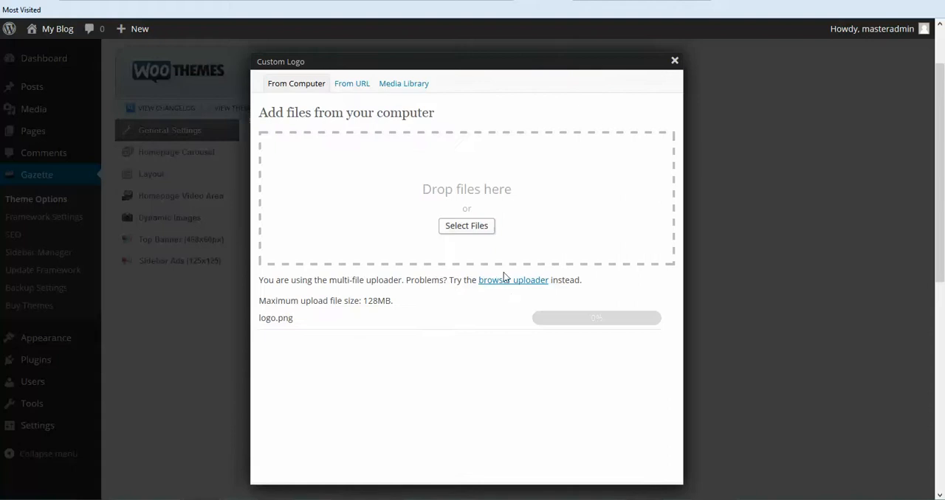
- Use the uploaded "Hunting Calls" image at Medium size as the custom logo and save all theme changes
{"action": "scroll", "coordinate": [500, 255], "scroll_direction": "down", "scroll_amount": 5}
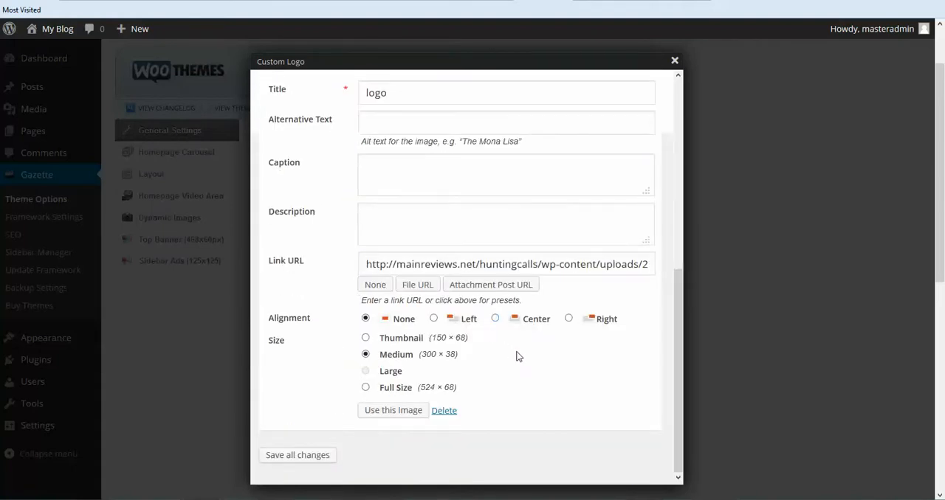
{"action": "left_click", "coordinate": [365, 388]}
{"action": "left_click", "coordinate": [366, 355]}
{"action": "left_click", "coordinate": [386, 419]}
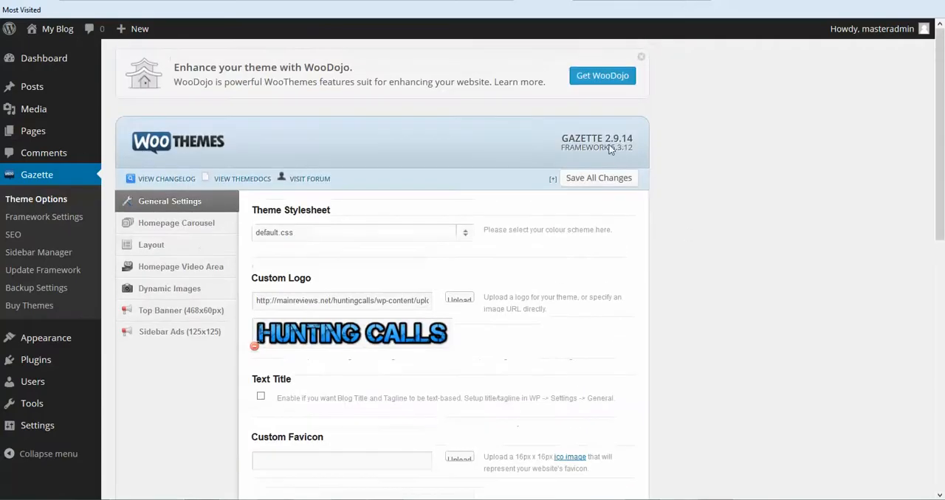
{"action": "left_click", "coordinate": [591, 181]}
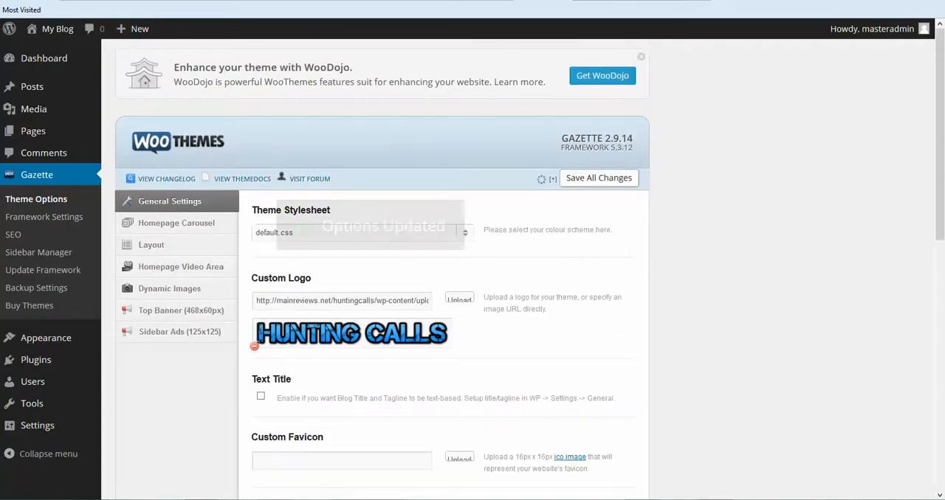
- Switch to Cool Text and create a wood-patterned Slab logo reading "Hunting Call" and "Resource" on two lines, as PNG with transparency
{"action": "left_click", "coordinate": [515, 0]}
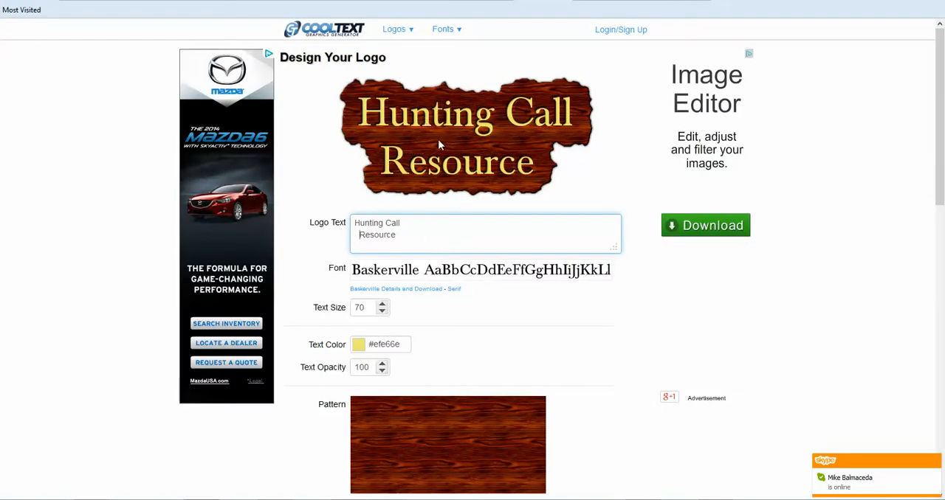
{"action": "mouse_move", "coordinate": [411, 36]}
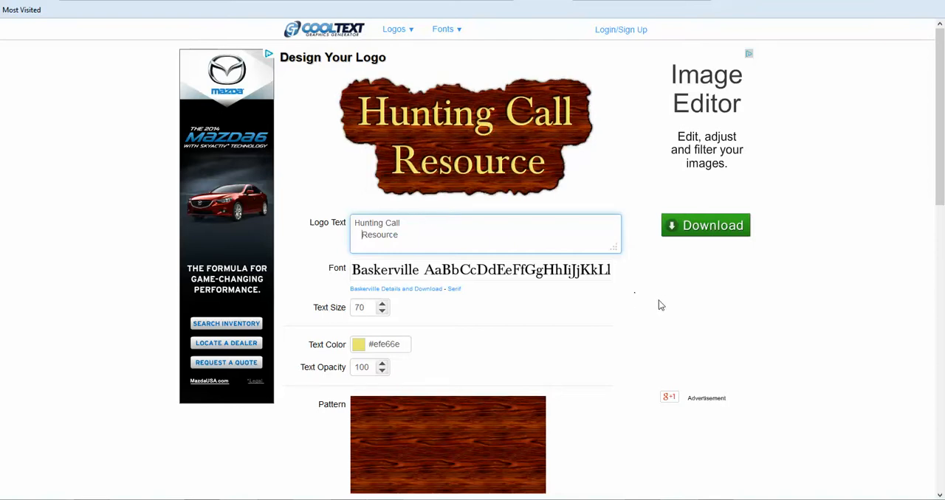
{"action": "scroll", "coordinate": [661, 303], "scroll_direction": "down", "scroll_amount": 6}
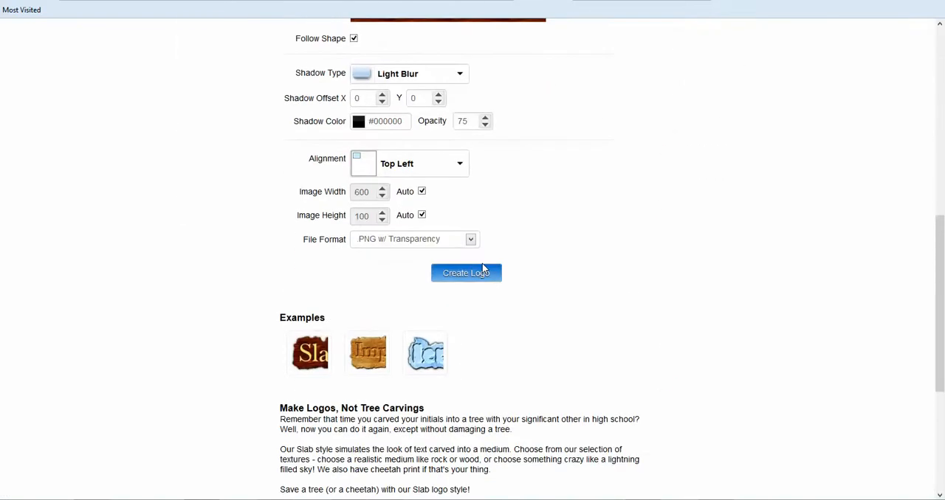
{"action": "left_click", "coordinate": [483, 269]}
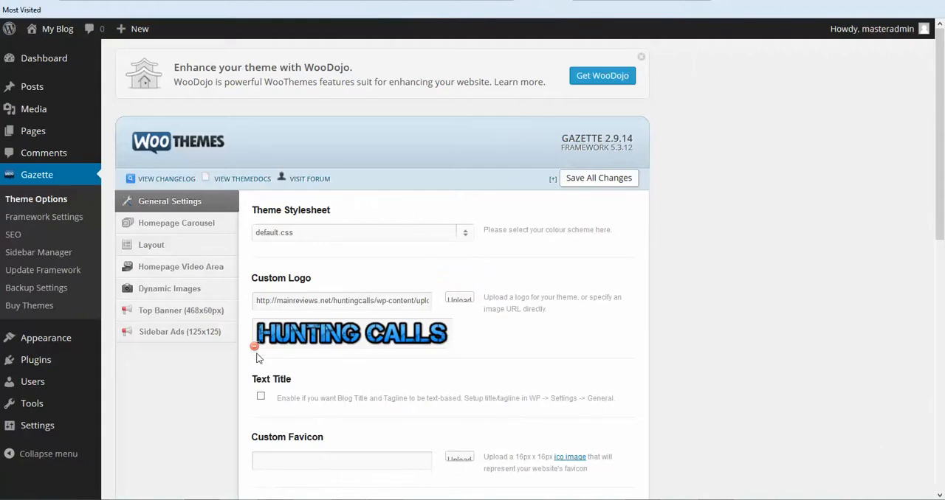
- Replace the theme's custom logo with the new "logo" image at Medium size, save all changes and check it on the blog
{"action": "left_click", "coordinate": [253, 346]}
{"action": "left_click", "coordinate": [457, 299]}
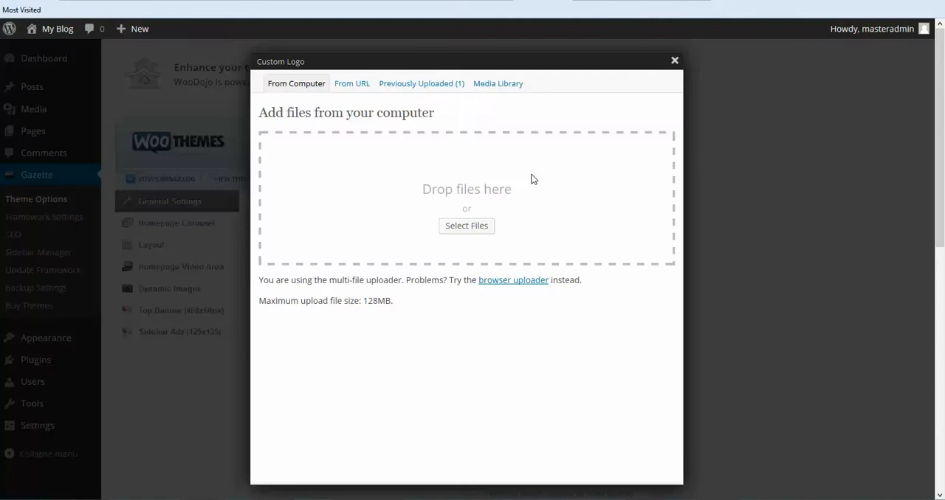
{"action": "left_click", "coordinate": [477, 221]}
{"action": "left_click", "coordinate": [441, 180]}
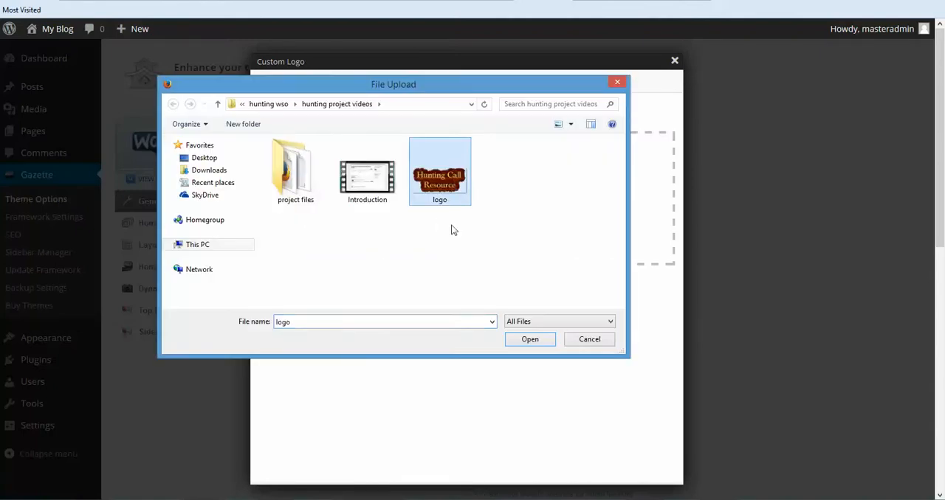
{"action": "left_click", "coordinate": [516, 338]}
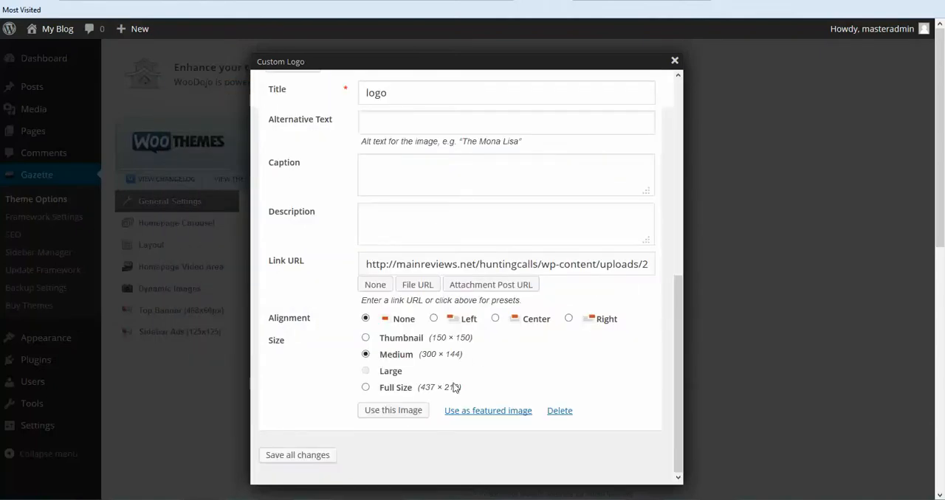
{"action": "left_click", "coordinate": [406, 414]}
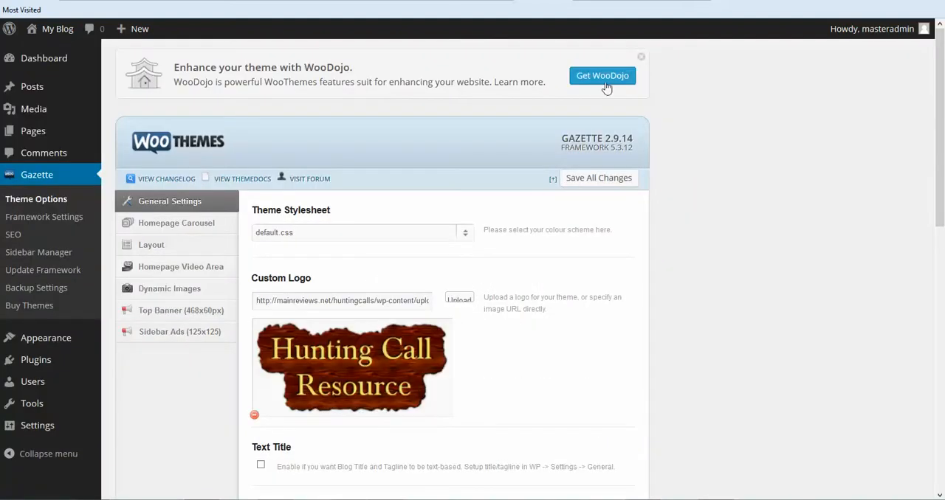
{"action": "left_click", "coordinate": [595, 179]}
{"action": "left_click", "coordinate": [528, 0]}
{"action": "left_click", "coordinate": [531, 1]}
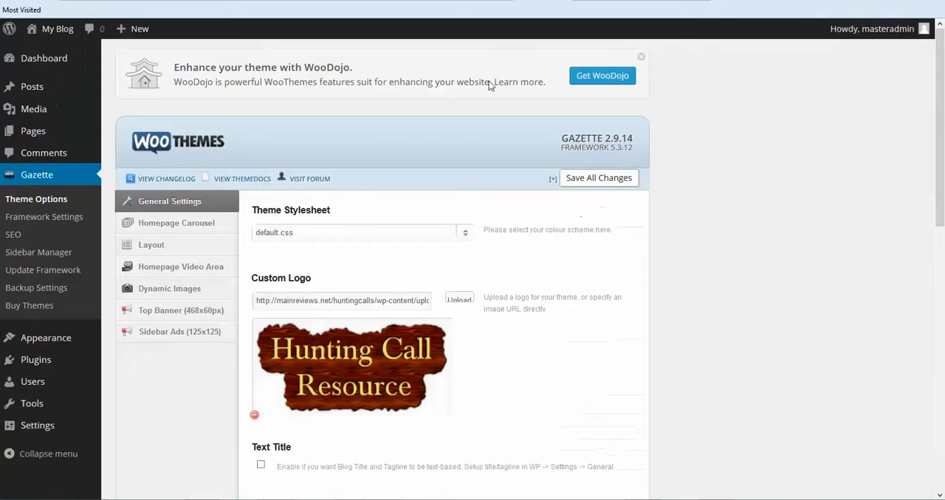
- Set the theme stylesheet to green.css, save all changes and view the blog in that colour scheme
{"action": "scroll", "coordinate": [540, 185], "scroll_direction": "down", "scroll_amount": 2}
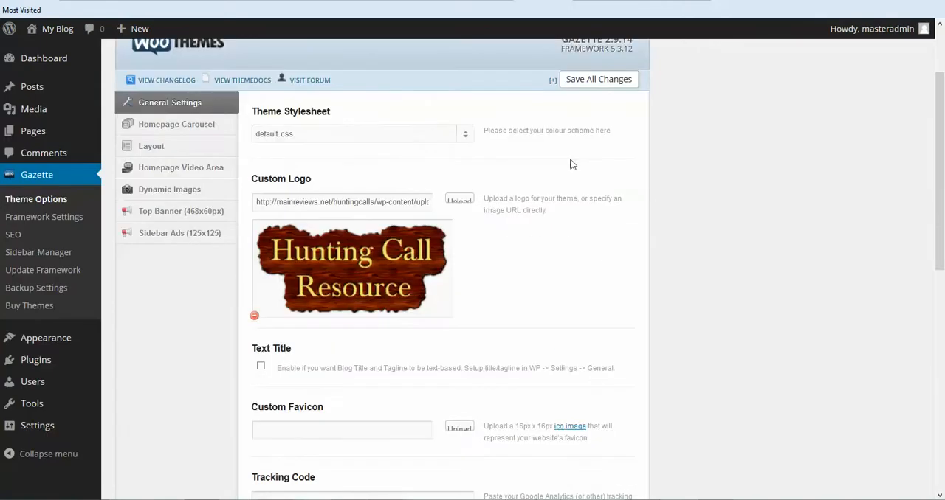
{"action": "left_click", "coordinate": [466, 136]}
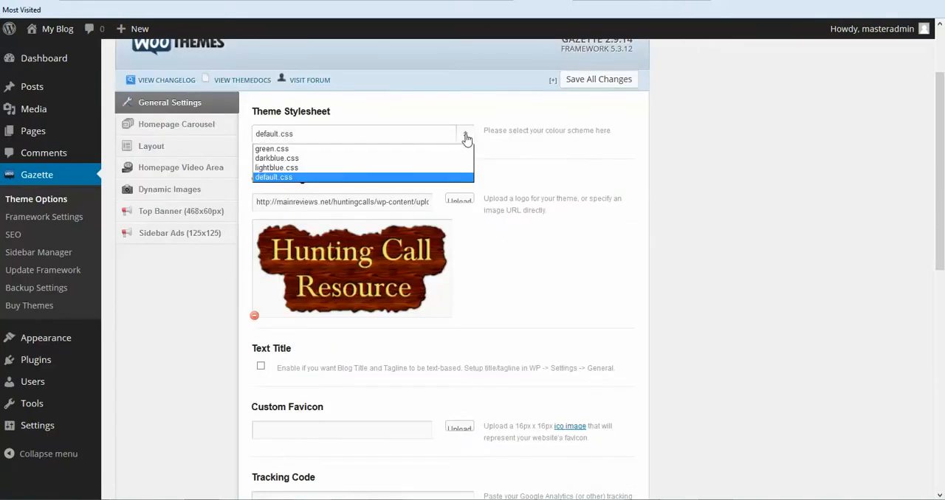
{"action": "left_click", "coordinate": [392, 150]}
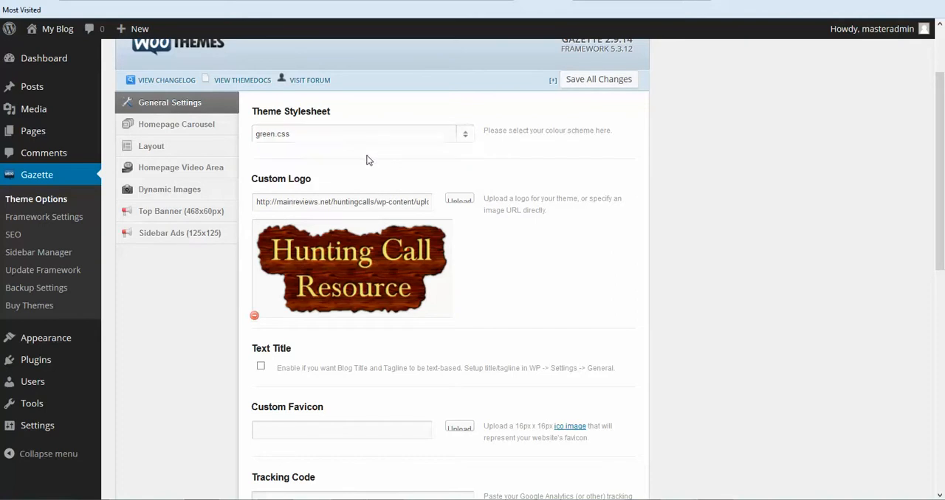
{"action": "left_click", "coordinate": [629, 82]}
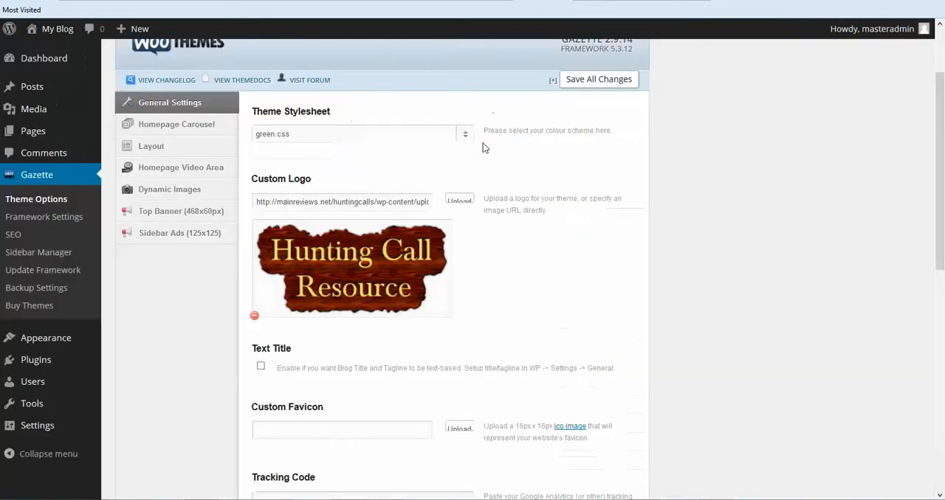
- Change the theme stylesheet to lightblue.css, save all changes and view the blog
{"action": "left_click", "coordinate": [464, 136]}
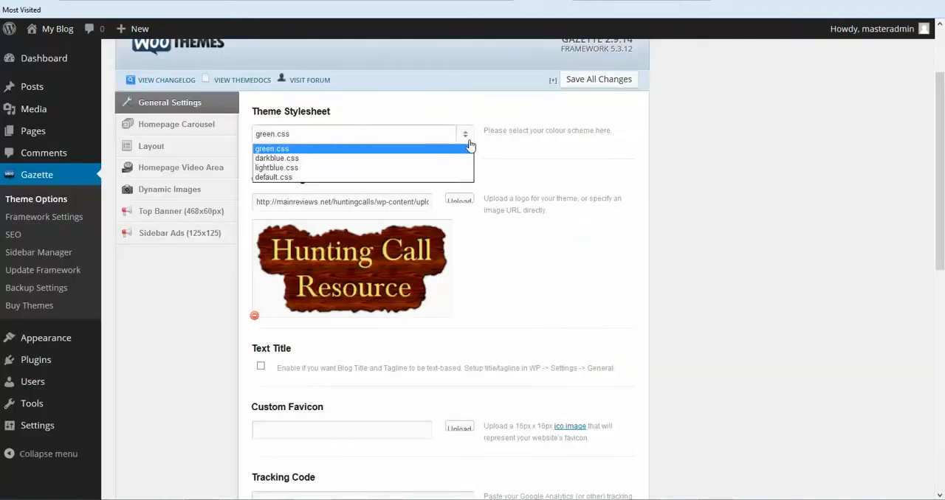
{"action": "left_click", "coordinate": [320, 168]}
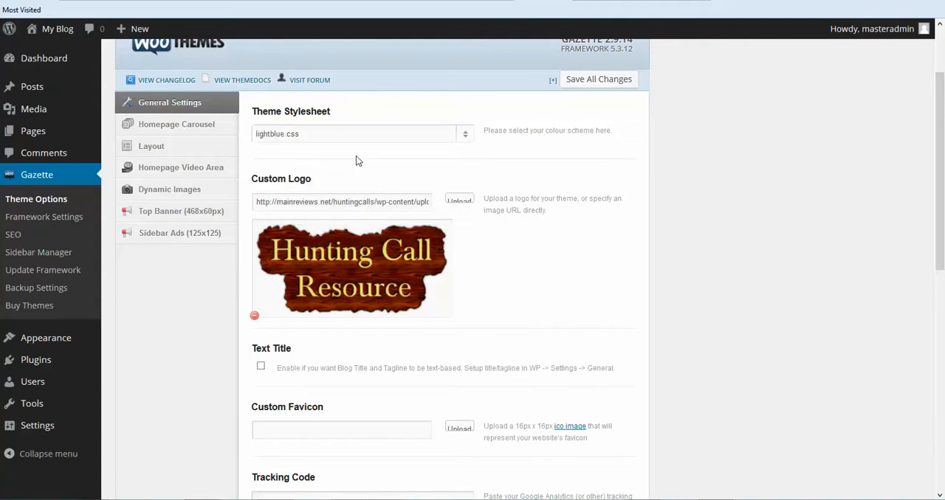
{"action": "left_click", "coordinate": [570, 80]}
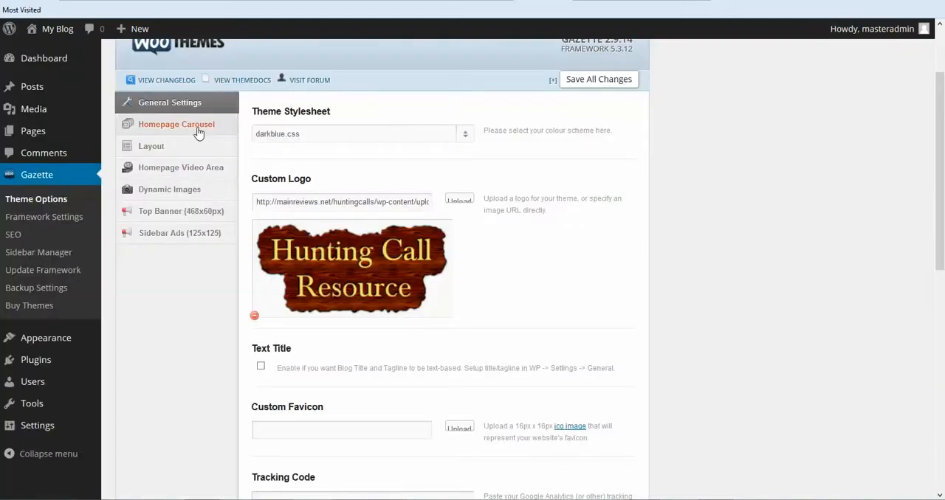
- Look through the Homepage Carousel, Layout, Dynamic Images and Sidebar Ads options, ending at the Top Banner's Adsense code field
{"action": "left_click", "coordinate": [198, 132]}
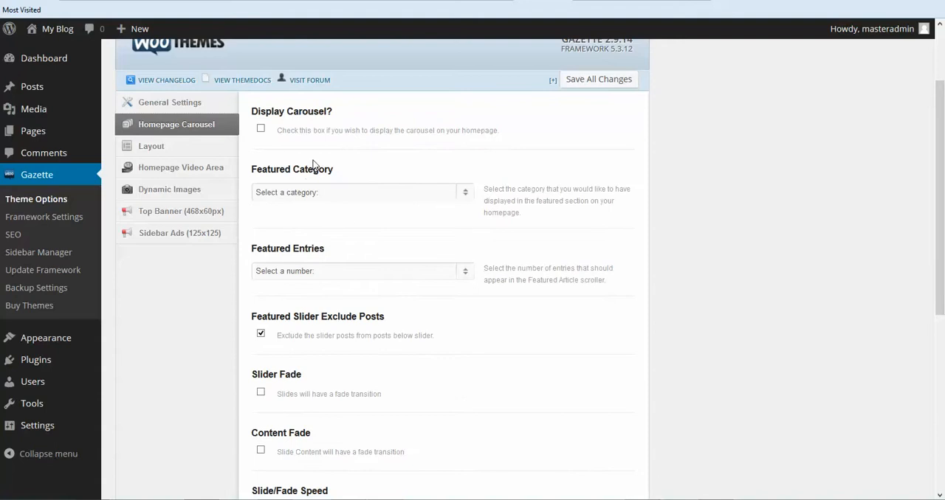
{"action": "left_click", "coordinate": [148, 152]}
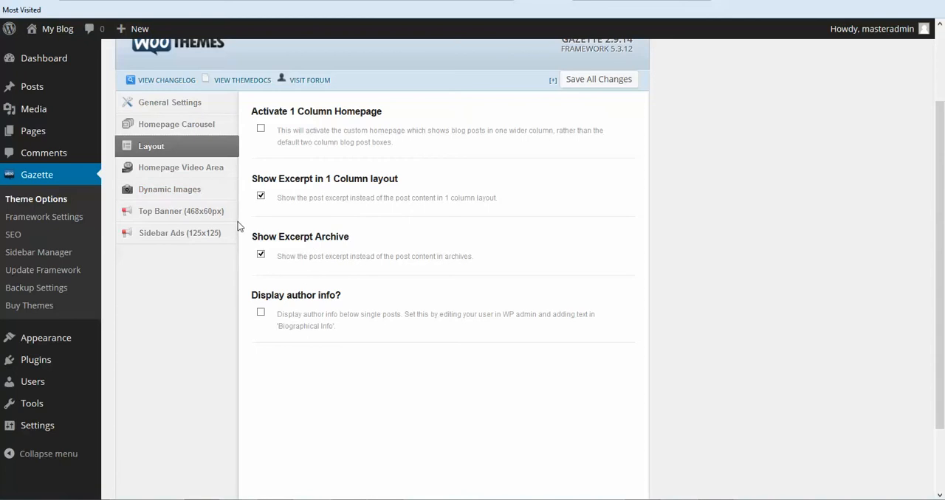
{"action": "left_click", "coordinate": [183, 192]}
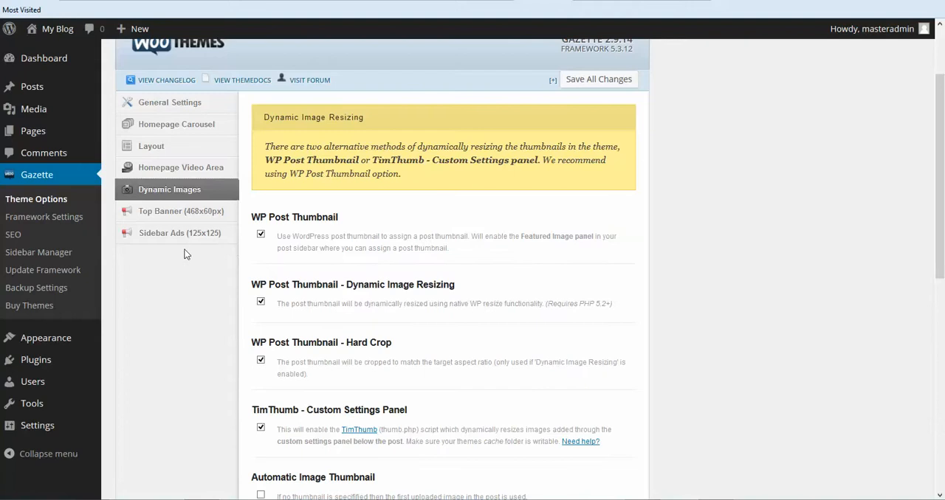
{"action": "left_click", "coordinate": [152, 211]}
{"action": "left_click", "coordinate": [155, 234]}
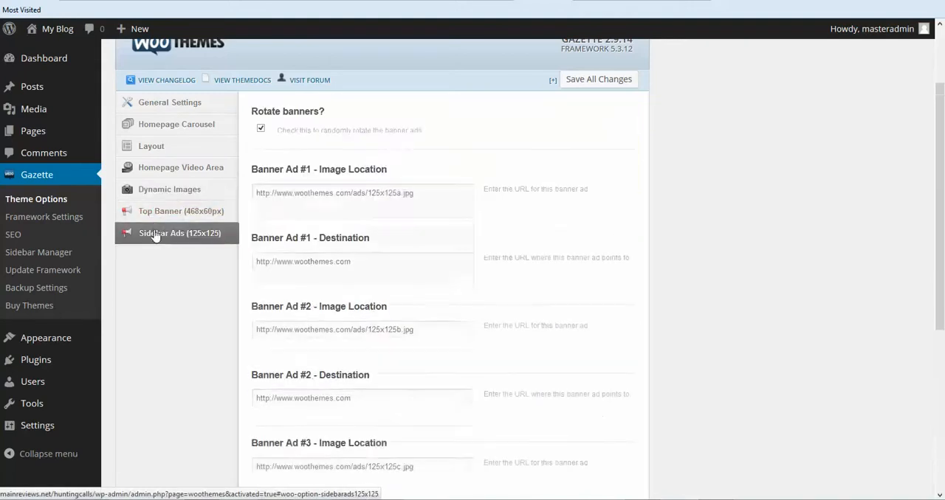
{"action": "left_click", "coordinate": [157, 211]}
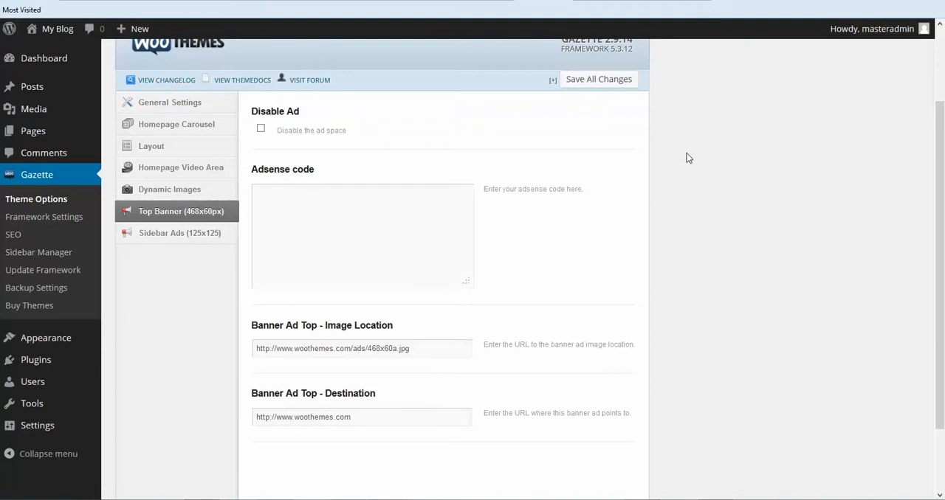
{"action": "left_click", "coordinate": [341, 207]}
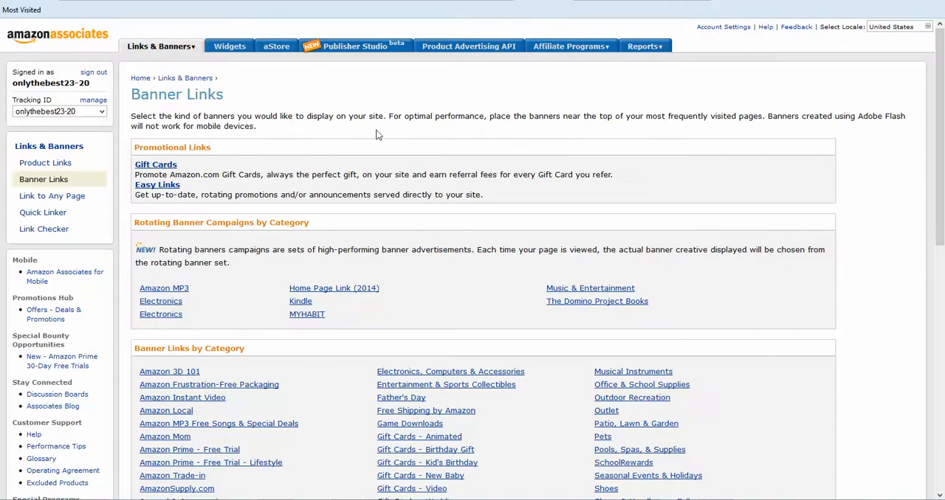
- Switch to Amazon Associates and open the Outdoor Recreation category from its banner links
{"action": "mouse_move", "coordinate": [183, 55]}
{"action": "scroll", "coordinate": [323, 356], "scroll_direction": "down", "scroll_amount": 3}
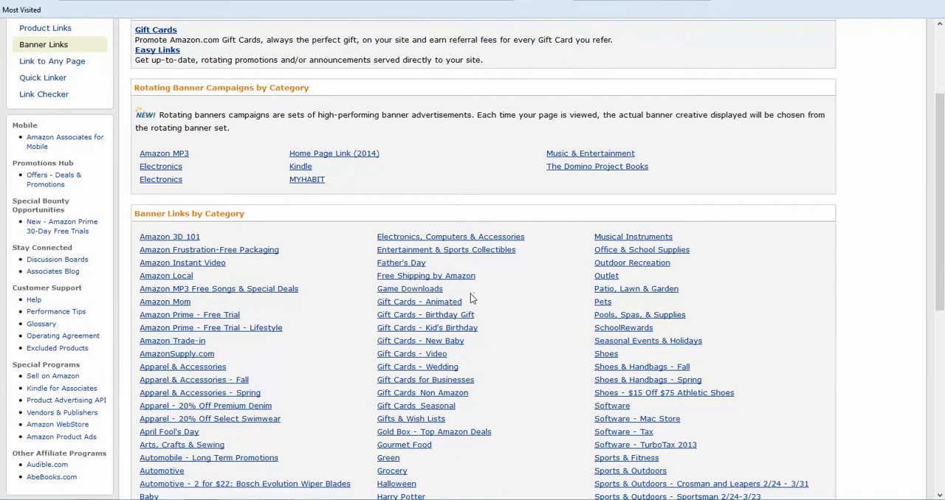
{"action": "scroll", "coordinate": [492, 298], "scroll_direction": "down", "scroll_amount": 2}
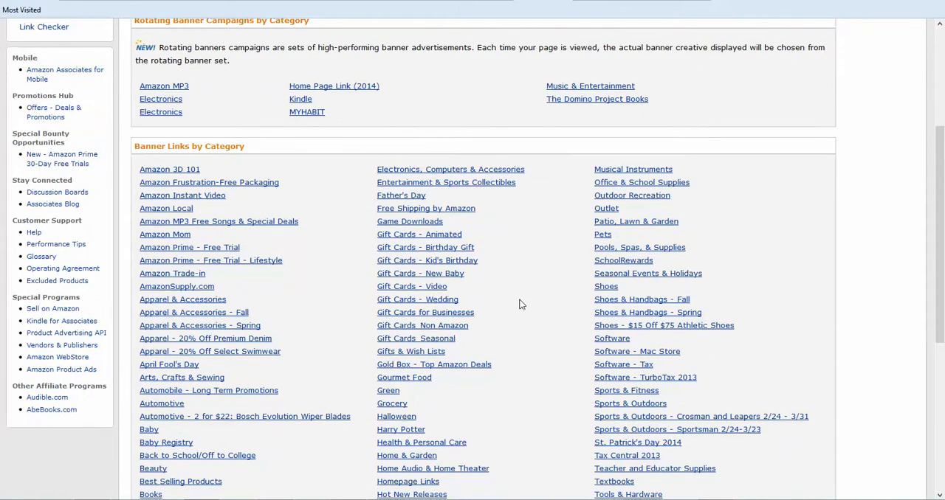
{"action": "left_click", "coordinate": [640, 197]}
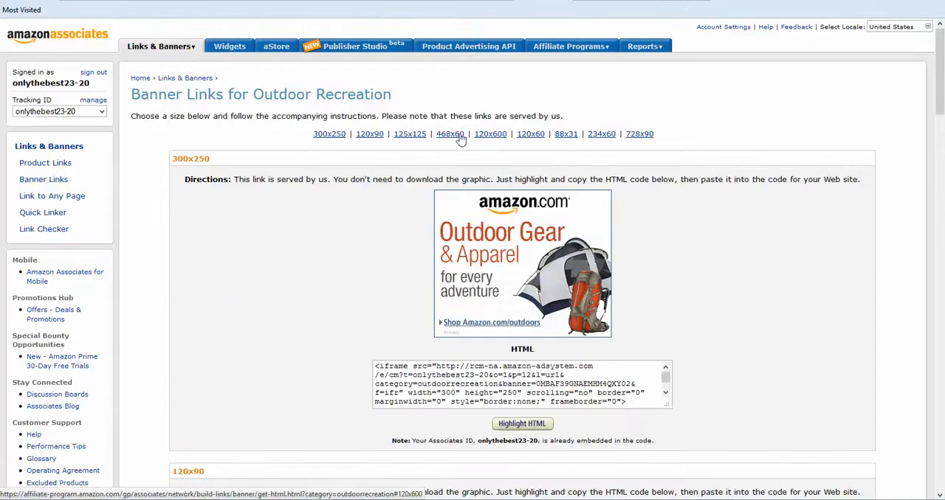
- Copy the HTML code of the 468x60 Outdoor Recreation banner
{"action": "left_click", "coordinate": [449, 134]}
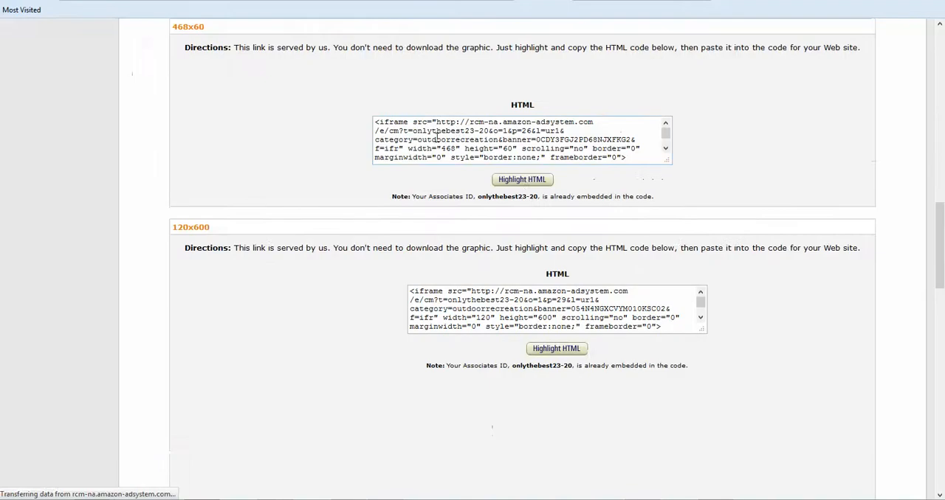
{"action": "left_click", "coordinate": [515, 182]}
{"action": "key", "text": "ctrl+c"}
{"action": "right_click", "coordinate": [482, 135]}
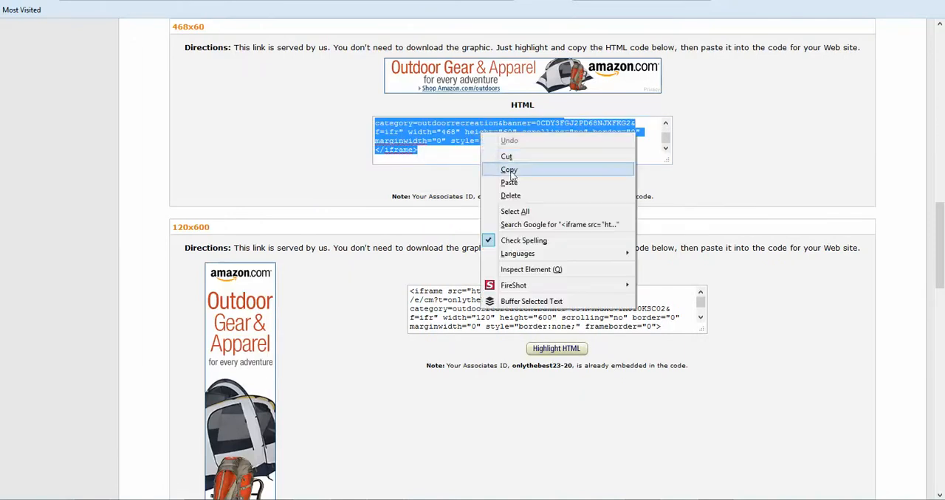
{"action": "left_click", "coordinate": [509, 170]}
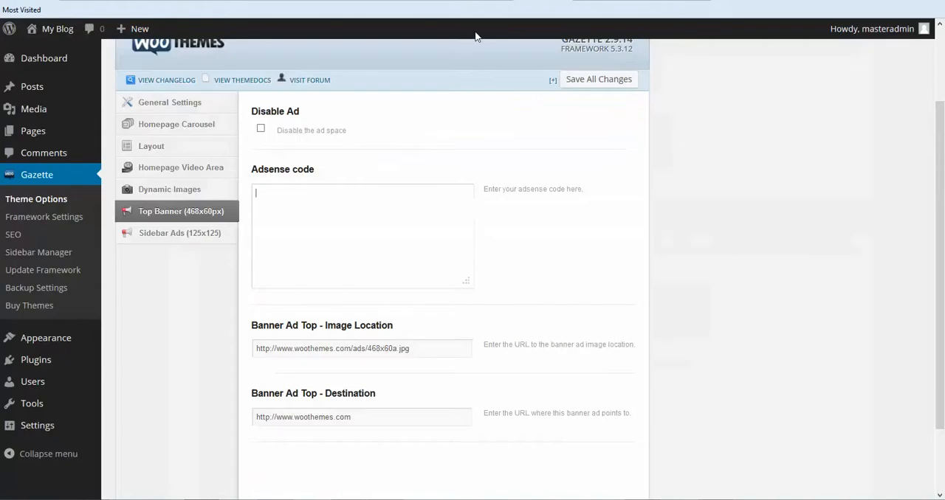
- Switch back to the Gazette theme options and paste the banner HTML as the Top Banner's Adsense code
{"action": "left_click", "coordinate": [294, 194]}
{"action": "right_click", "coordinate": [294, 194]}
{"action": "left_click", "coordinate": [323, 243]}
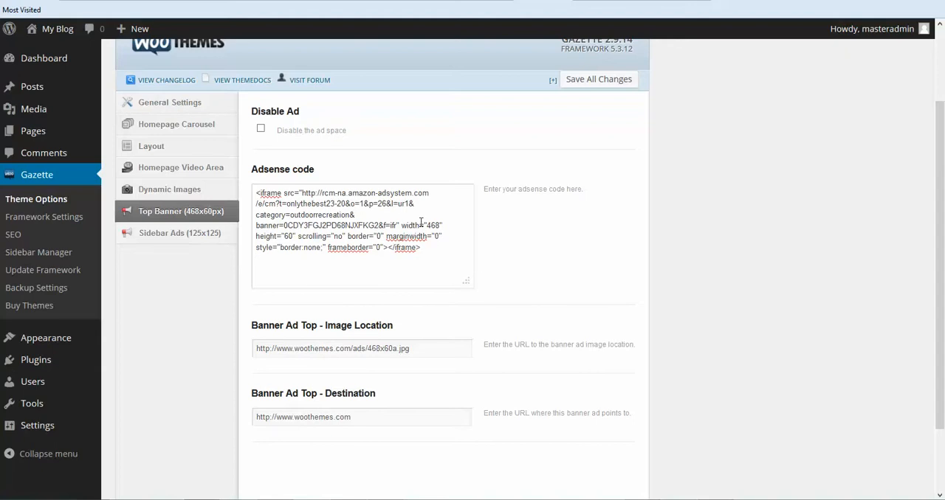
- Save the Gazette theme options and clear the Top Banner's image location and destination URLs
{"action": "left_click", "coordinate": [599, 79]}
{"action": "scroll", "coordinate": [682, 217], "scroll_direction": "down", "scroll_amount": 2}
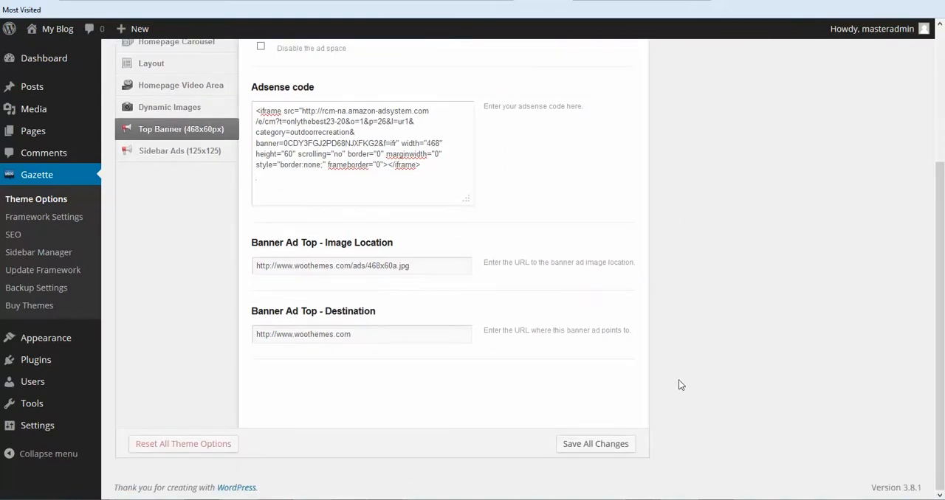
{"action": "left_click_drag", "start_coordinate": [414, 260], "coordinate": [204, 280]}
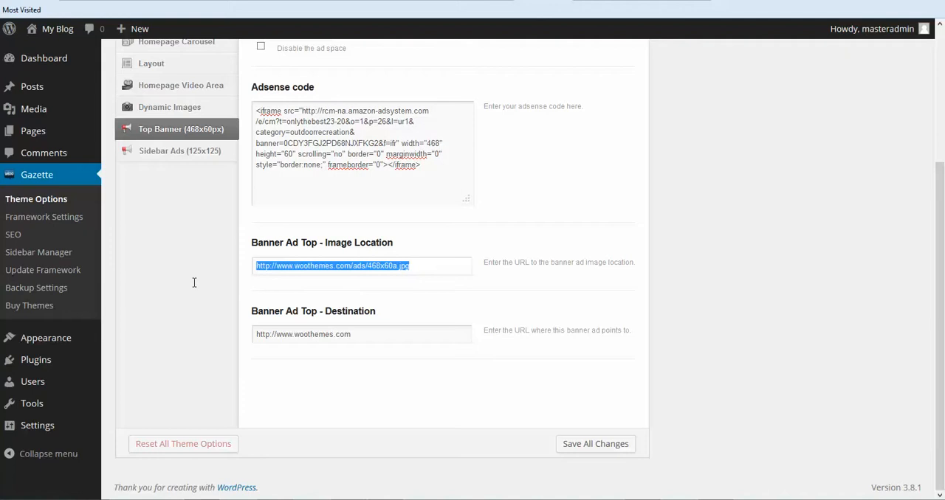
{"action": "key", "text": "BackSpace"}
{"action": "left_click_drag", "start_coordinate": [366, 336], "coordinate": [141, 342]}
{"action": "key", "text": "BackSpace"}
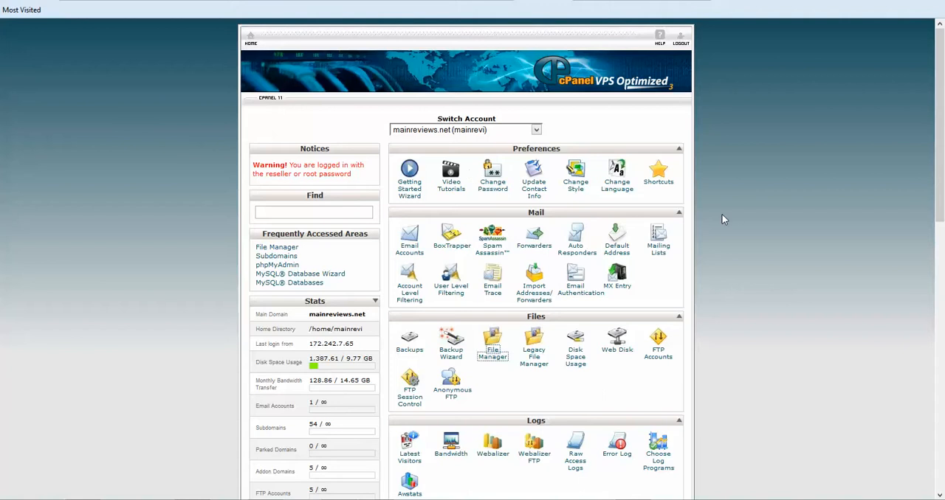
- Switch to cPanel's File Manager and open the public_html/huntingcalls/wp-content folder
{"action": "scroll", "coordinate": [722, 215], "scroll_direction": "down", "scroll_amount": 2}
{"action": "left_click", "coordinate": [490, 288]}
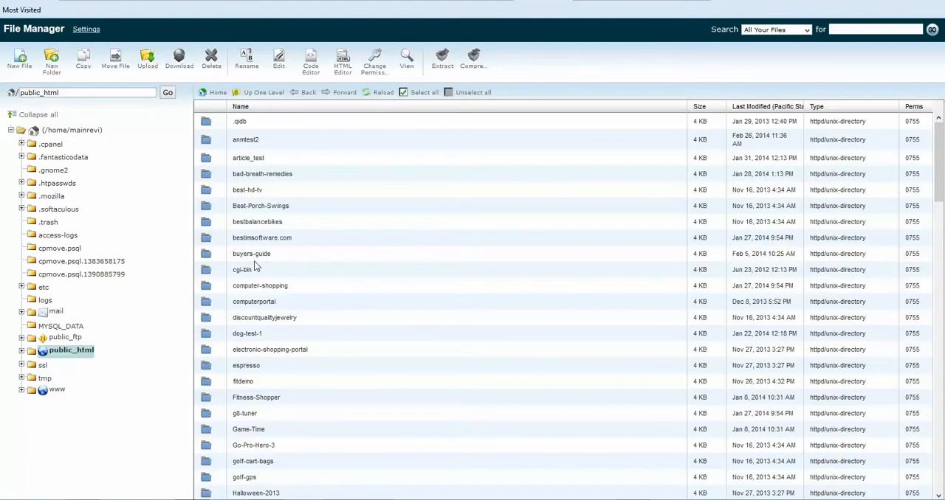
{"action": "scroll", "coordinate": [271, 279], "scroll_direction": "down", "scroll_amount": 3}
{"action": "scroll", "coordinate": [273, 281], "scroll_direction": "down", "scroll_amount": 6}
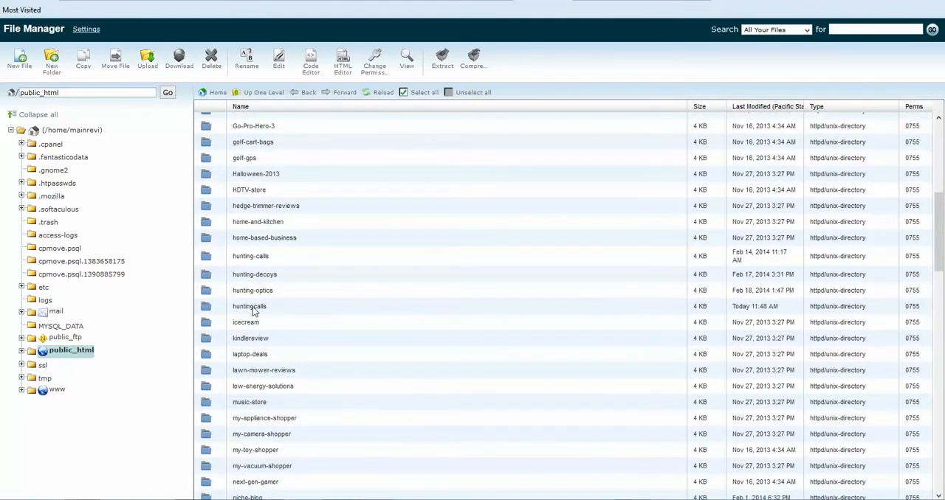
{"action": "double_click", "coordinate": [208, 307]}
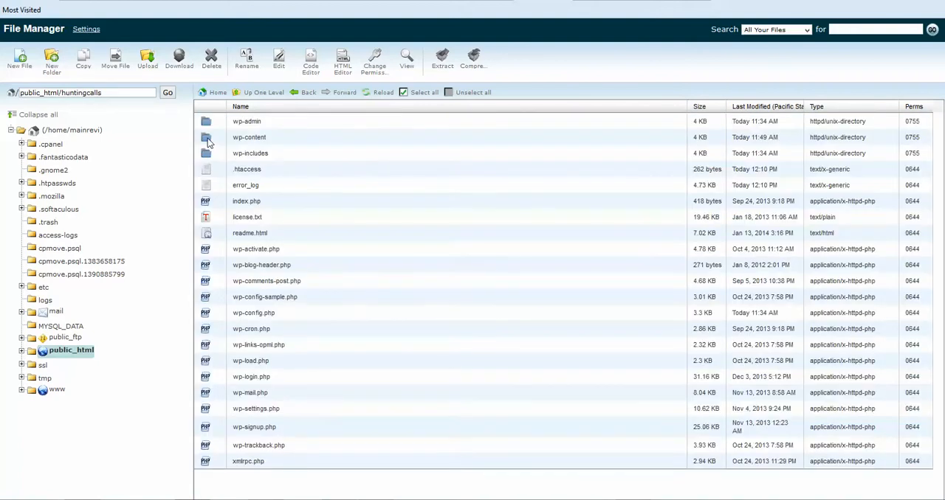
{"action": "double_click", "coordinate": [208, 138]}
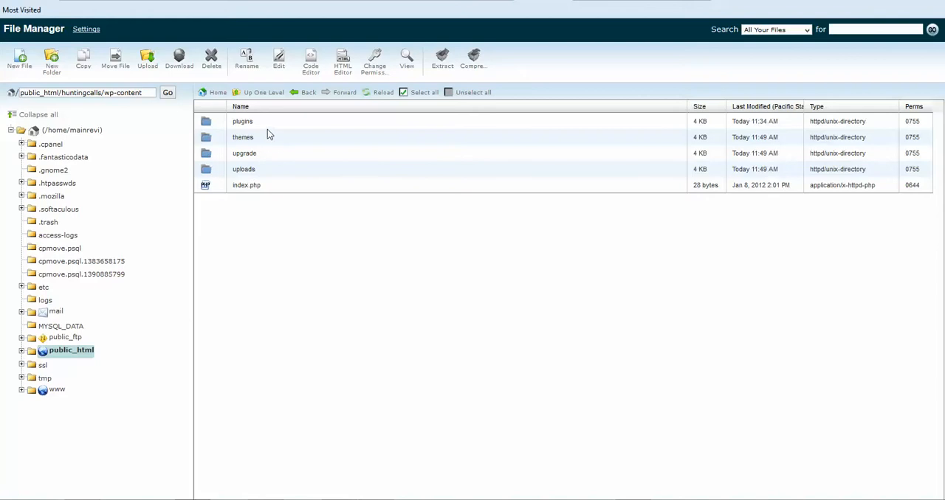
- Upload the plugins ZIP file from the local project files folder to wp-content and return to that folder's listing
{"action": "left_click", "coordinate": [152, 70]}
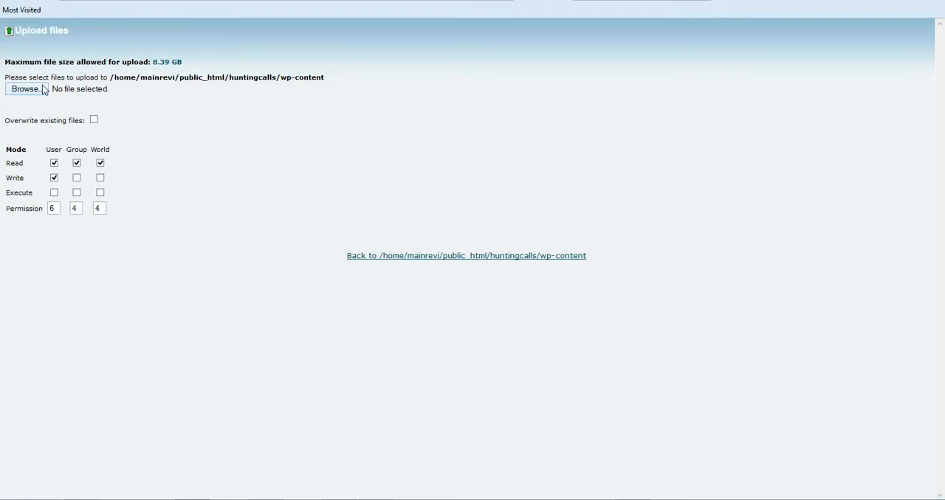
{"action": "left_click", "coordinate": [42, 89]}
{"action": "left_click", "coordinate": [308, 105]}
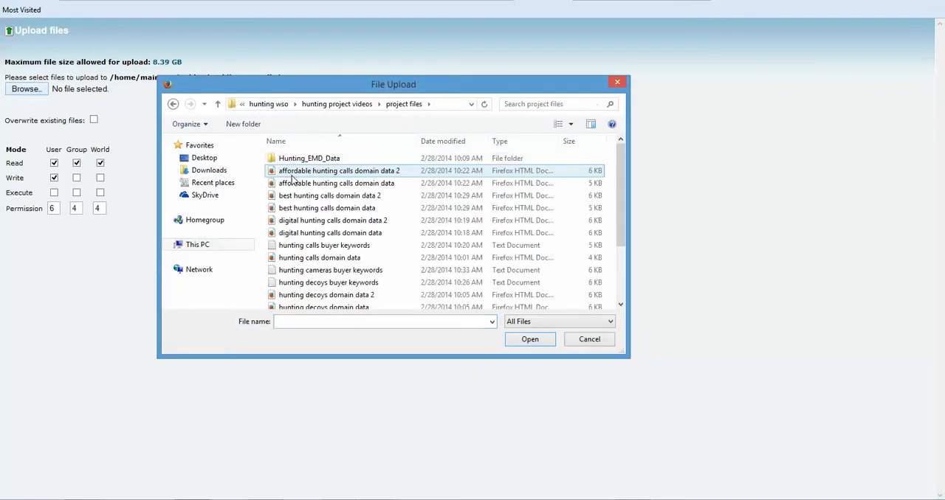
{"action": "scroll", "coordinate": [328, 199], "scroll_direction": "down", "scroll_amount": 2}
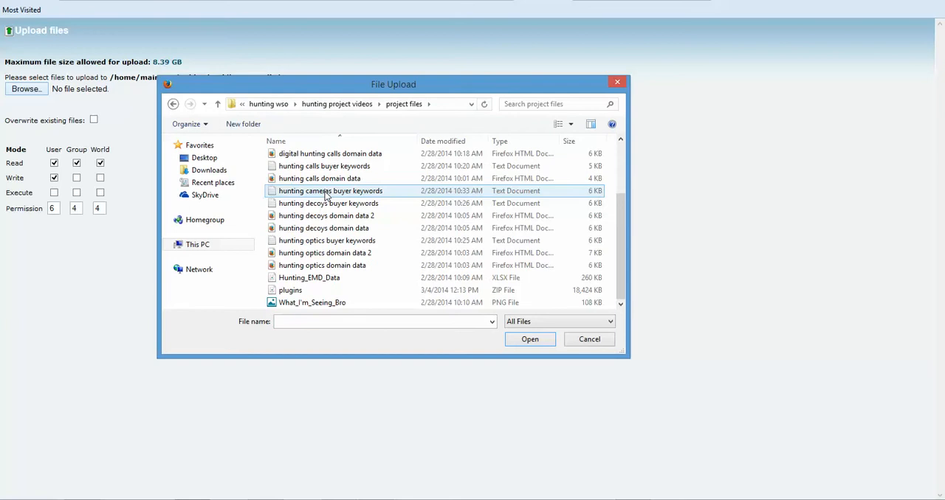
{"action": "scroll", "coordinate": [329, 199], "scroll_direction": "up", "scroll_amount": 2}
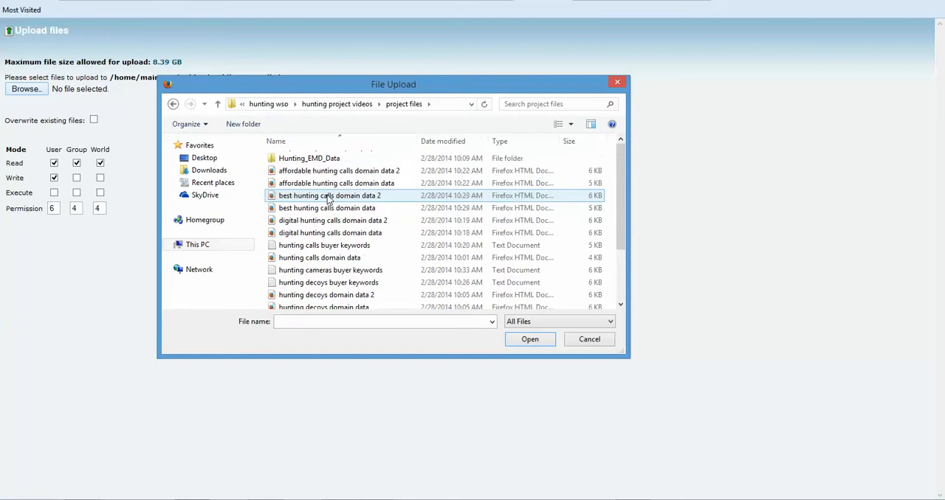
{"action": "left_click", "coordinate": [336, 105]}
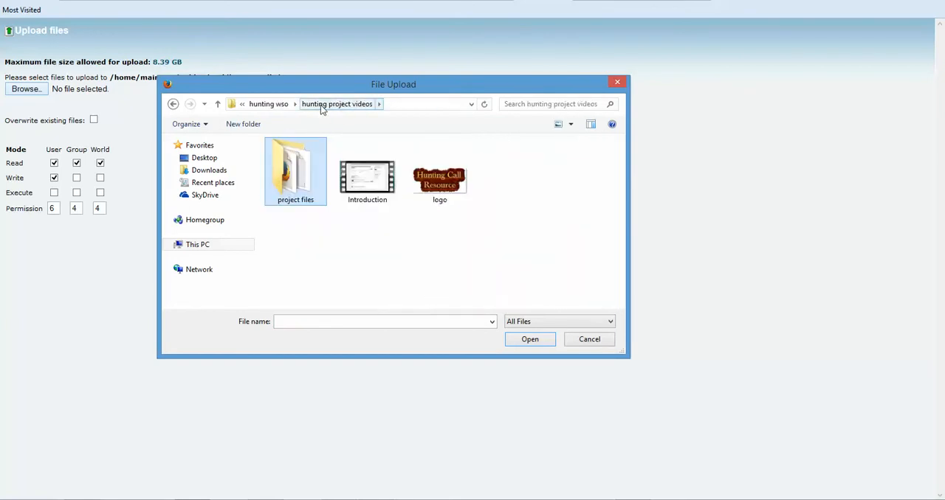
{"action": "double_click", "coordinate": [296, 163]}
{"action": "left_click", "coordinate": [299, 293]}
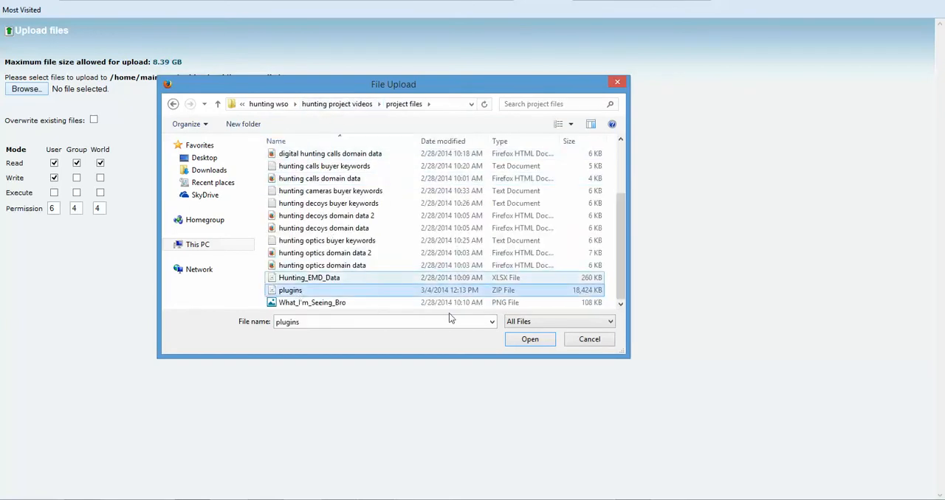
{"action": "left_click", "coordinate": [516, 341]}
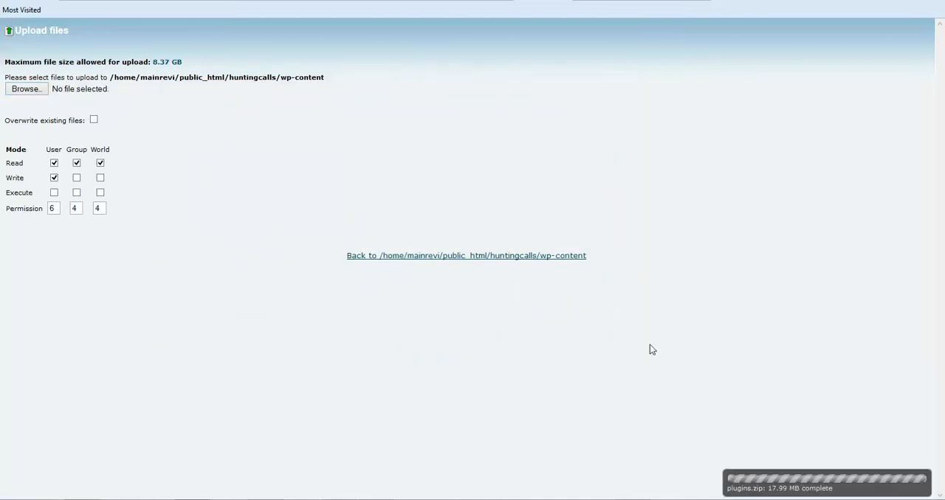
{"action": "left_click", "coordinate": [524, 257]}
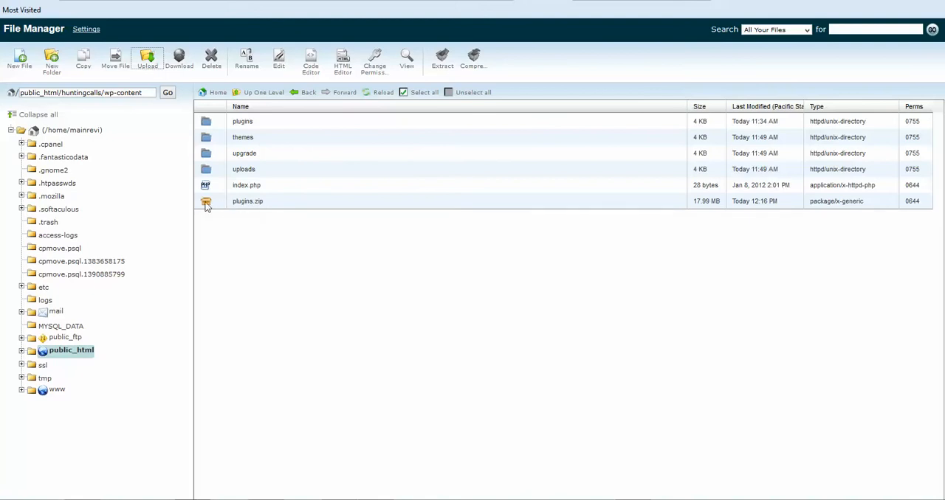
- Extract plugins.zip into /public_html/huntingcalls/wp-content and close the extraction results
{"action": "left_click", "coordinate": [210, 202]}
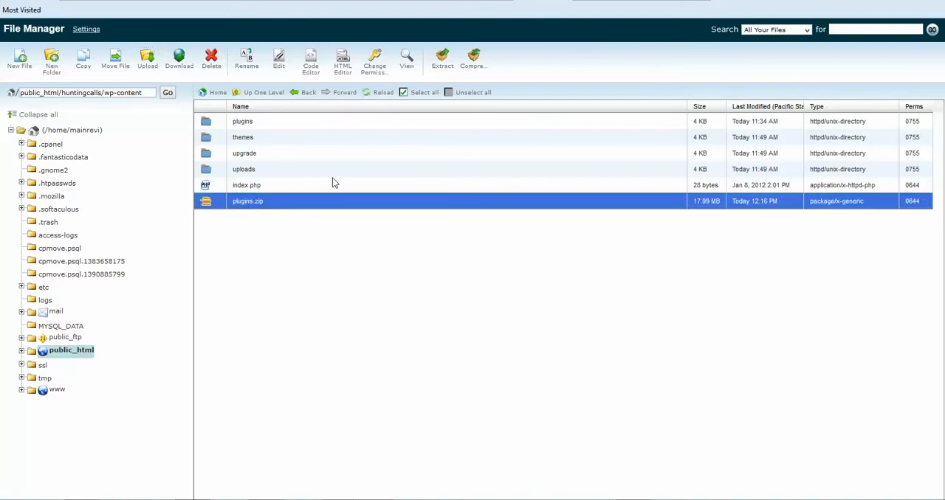
{"action": "left_click", "coordinate": [442, 65]}
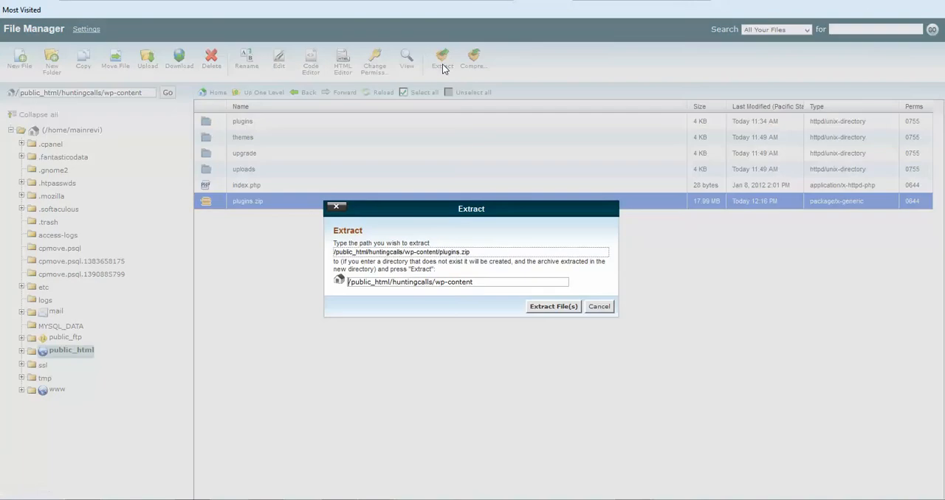
{"action": "left_click", "coordinate": [542, 306]}
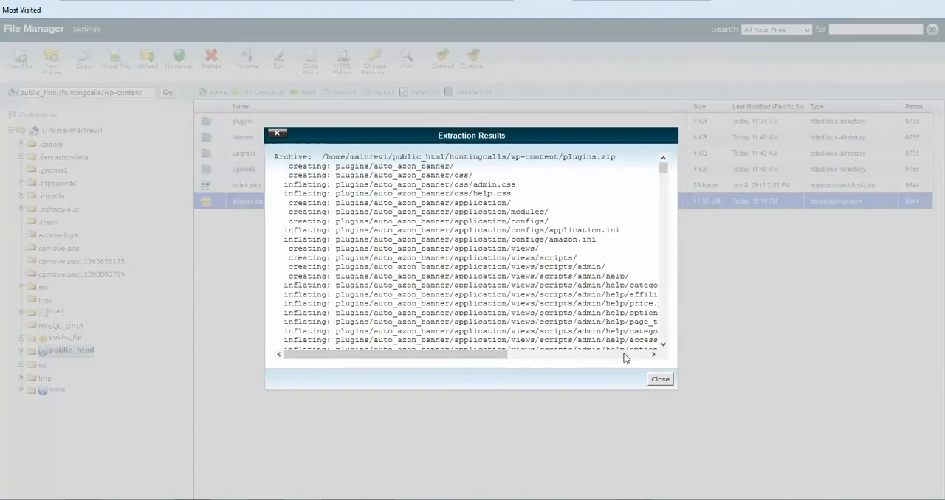
{"action": "left_click", "coordinate": [659, 379]}
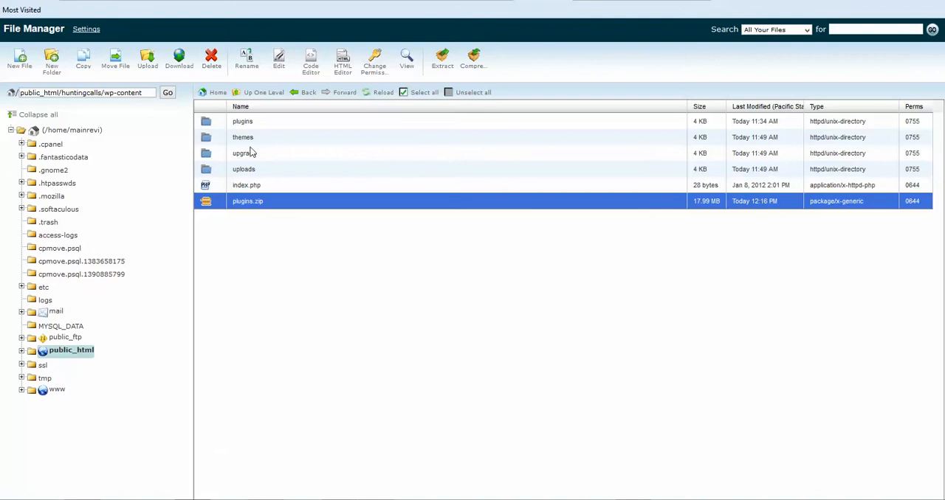
- Look through the contents of the plugins folder in wp-content, then go back up one level
{"action": "left_click", "coordinate": [242, 124]}
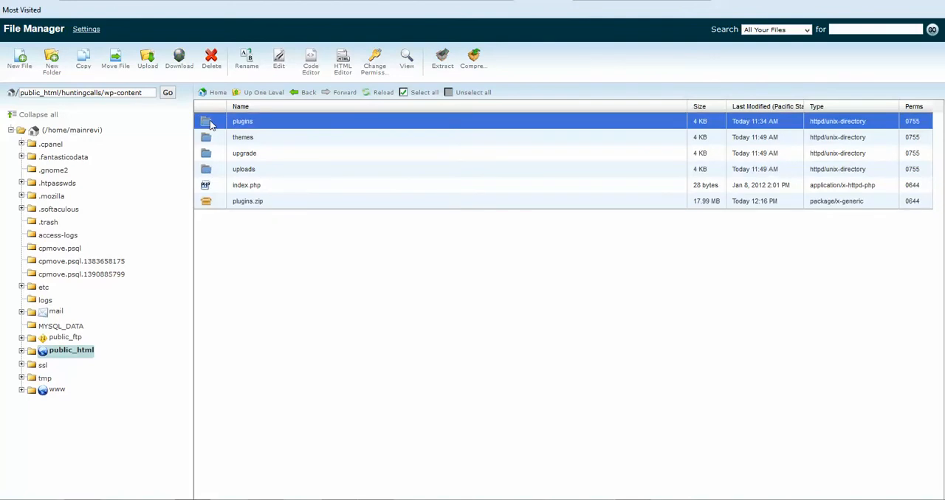
{"action": "double_click", "coordinate": [210, 126]}
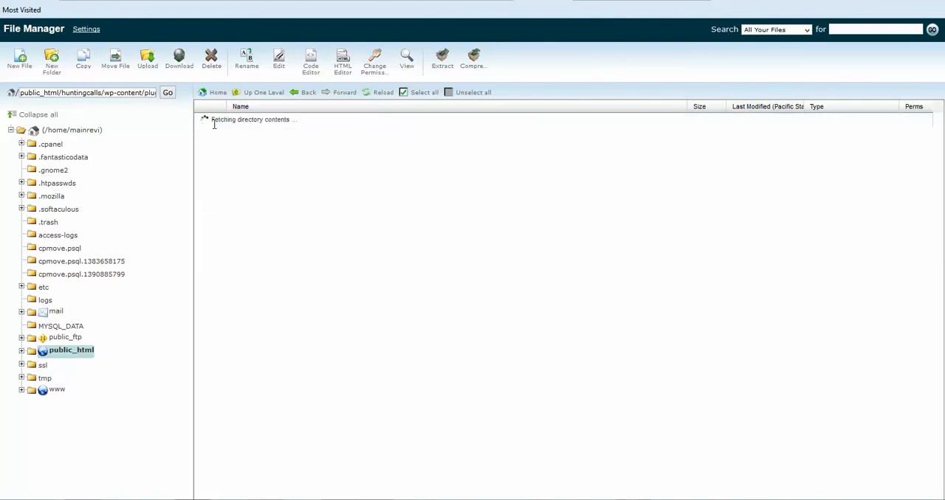
{"action": "scroll", "coordinate": [305, 244], "scroll_direction": "down", "scroll_amount": 2}
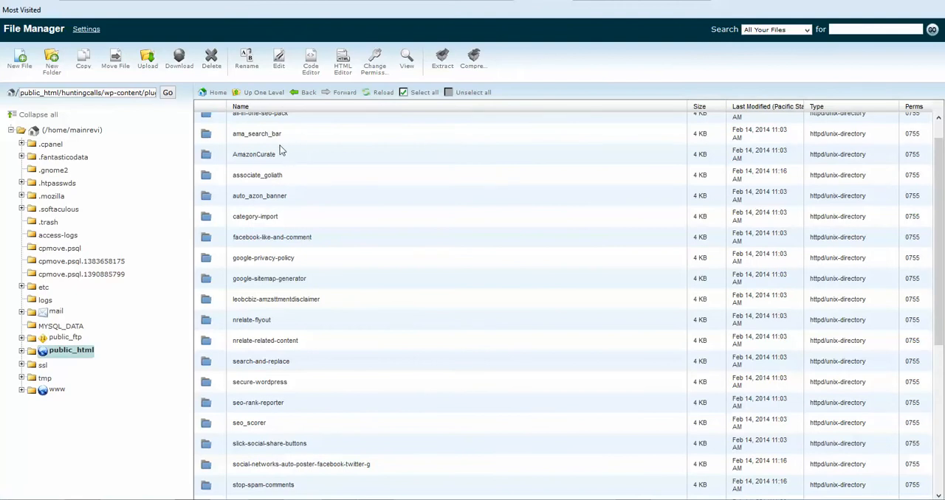
{"action": "scroll", "coordinate": [273, 133], "scroll_direction": "up", "scroll_amount": 2}
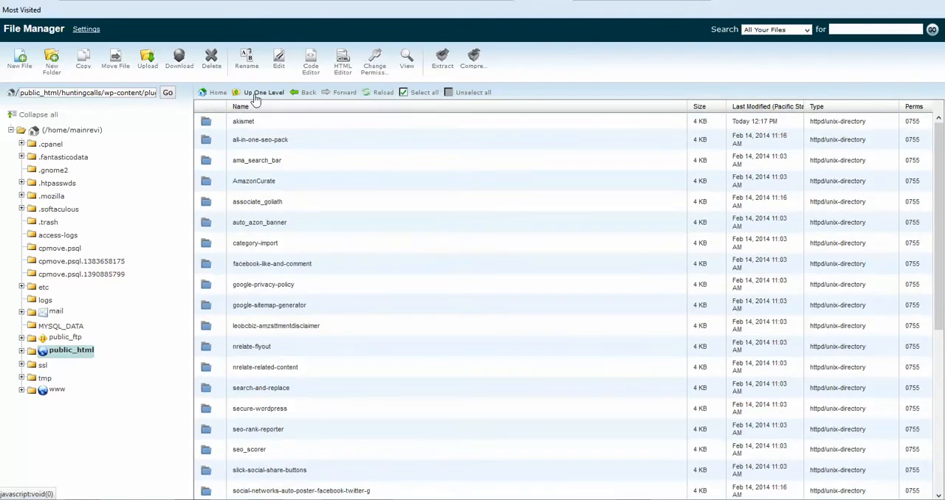
{"action": "left_click", "coordinate": [255, 97]}
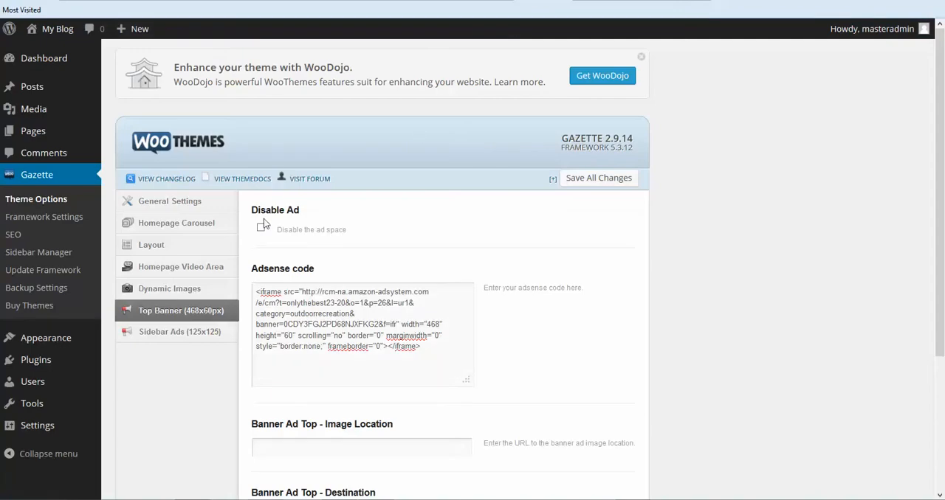
- Switch back to the WordPress admin and look through the list of installed plugins
{"action": "scroll", "coordinate": [18, 281], "scroll_direction": "down", "scroll_amount": 3}
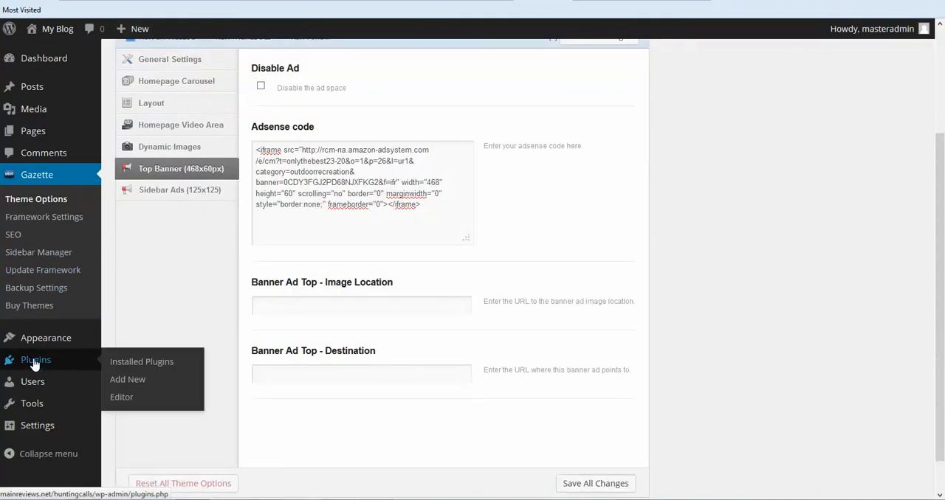
{"action": "left_click", "coordinate": [35, 364]}
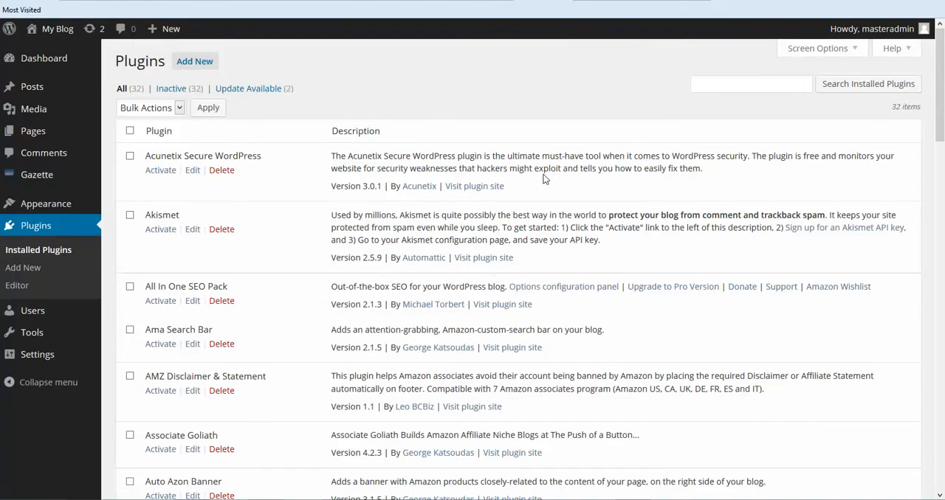
{"action": "scroll", "coordinate": [471, 187], "scroll_direction": "down", "scroll_amount": 10}
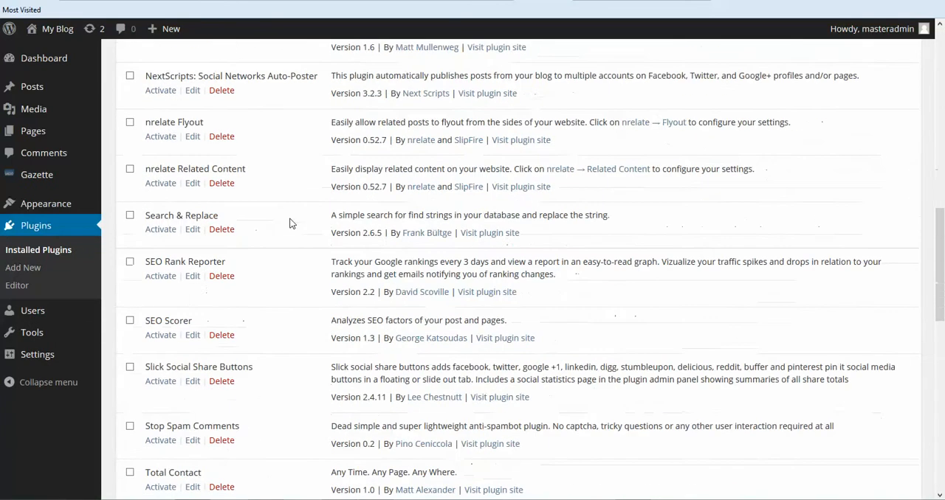
{"action": "scroll", "coordinate": [291, 220], "scroll_direction": "up", "scroll_amount": 10}
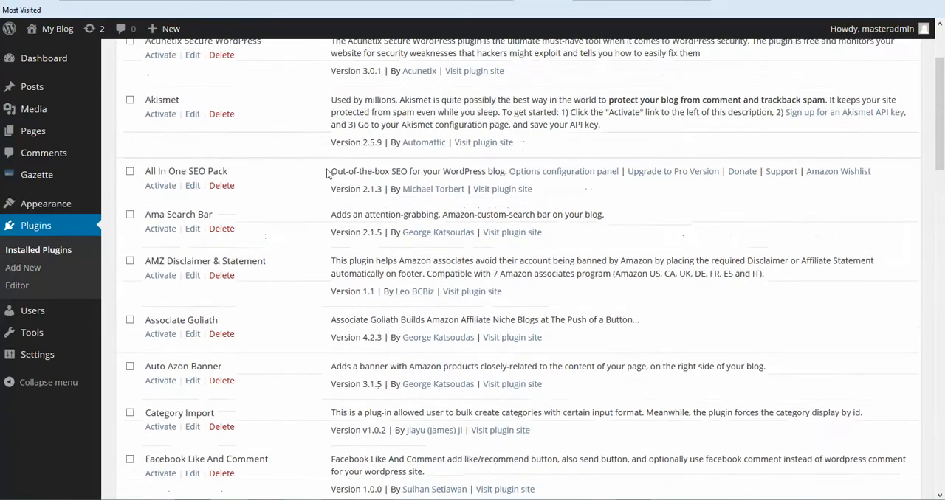
{"action": "scroll", "coordinate": [333, 185], "scroll_direction": "up", "scroll_amount": 2}
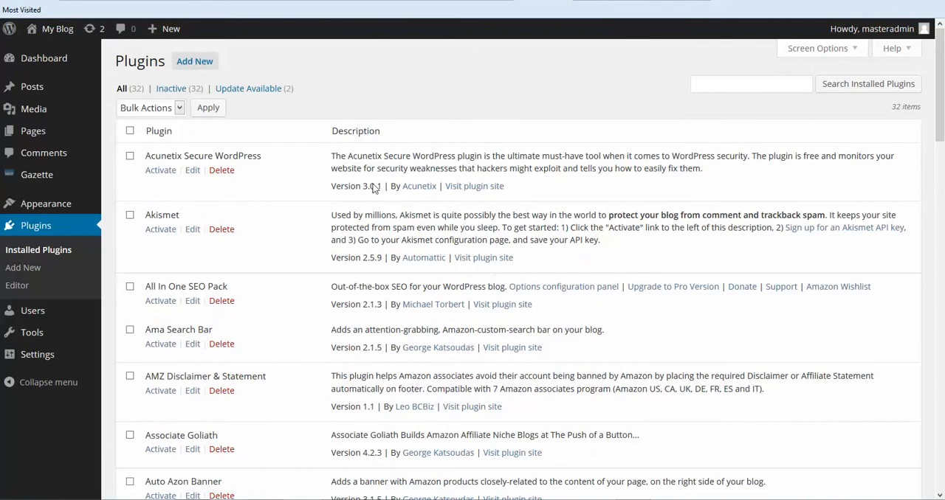